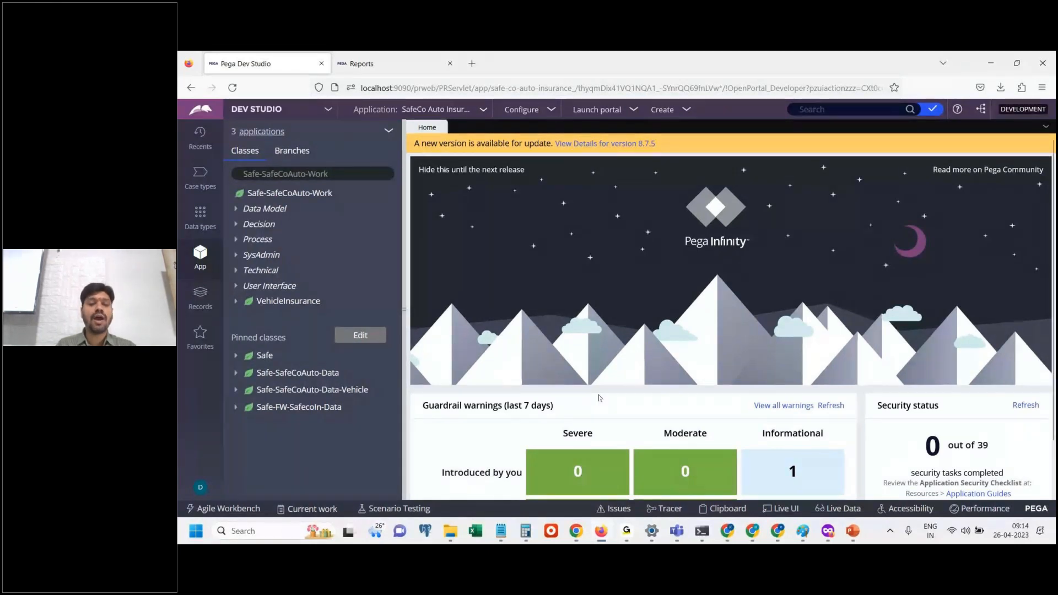
Switch to the Pega Class Notes file in Notepad and write "Form based programming" under the Day -2 heading.
key(alt+Tab)
text(Form based)
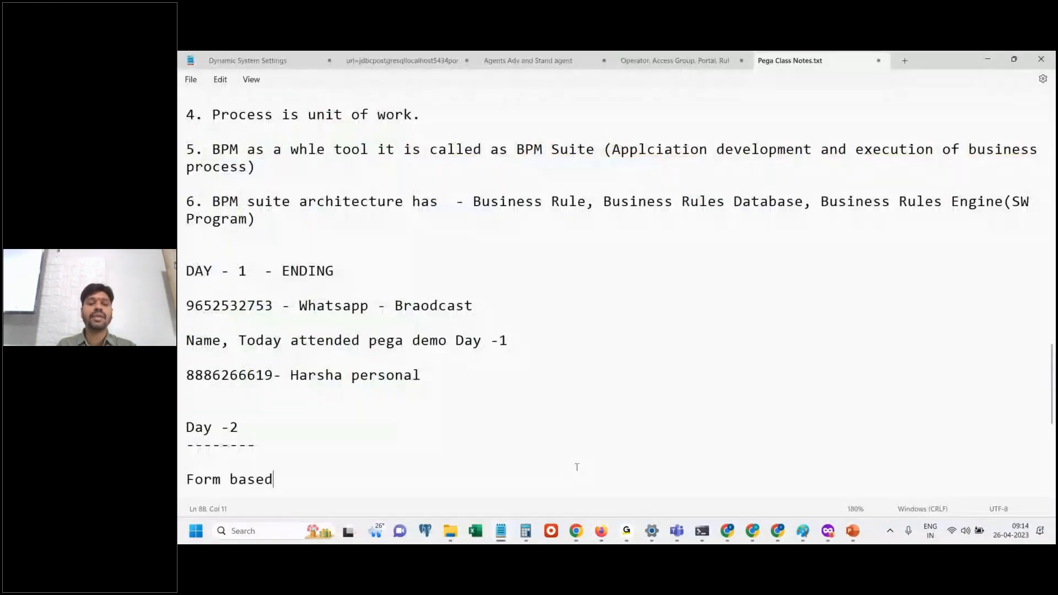
text( programming)
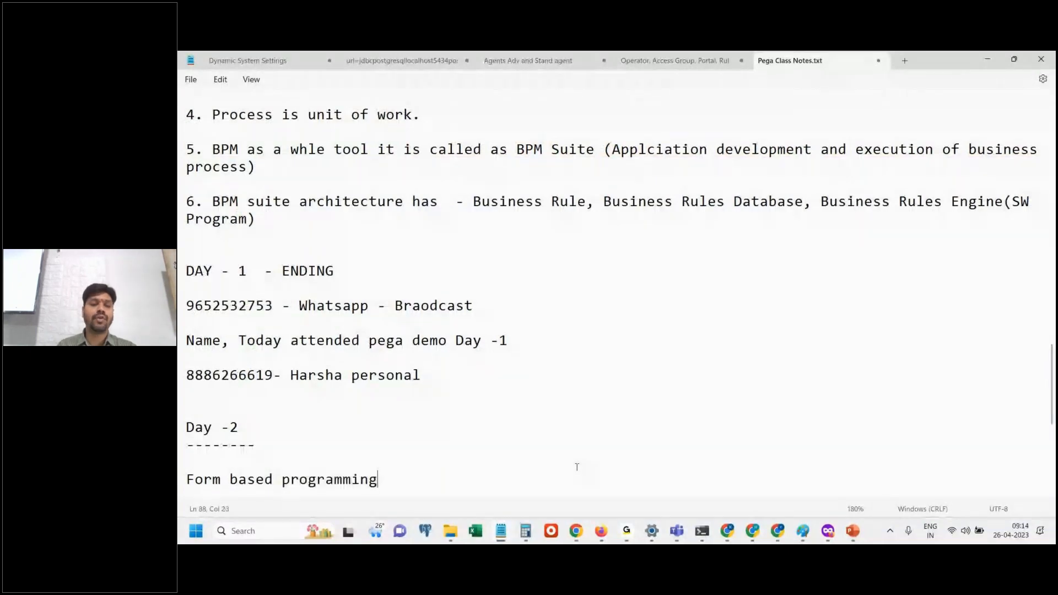
Insert the lines "Automation of work" and "Automation of program" above the form based programming line.
click(433, 461)
key(Return)
text(A)
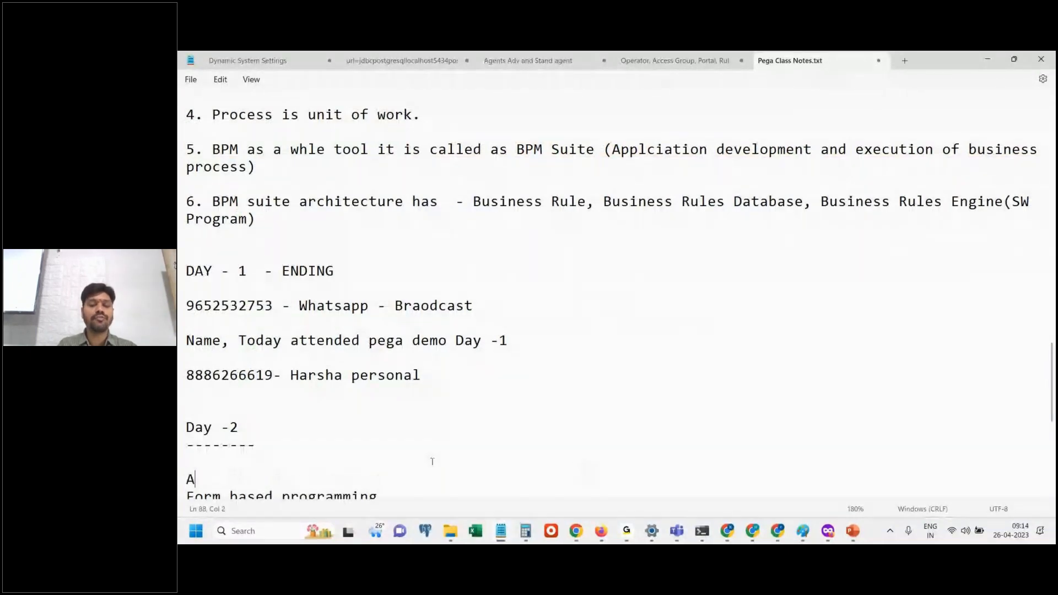
text(utomati)
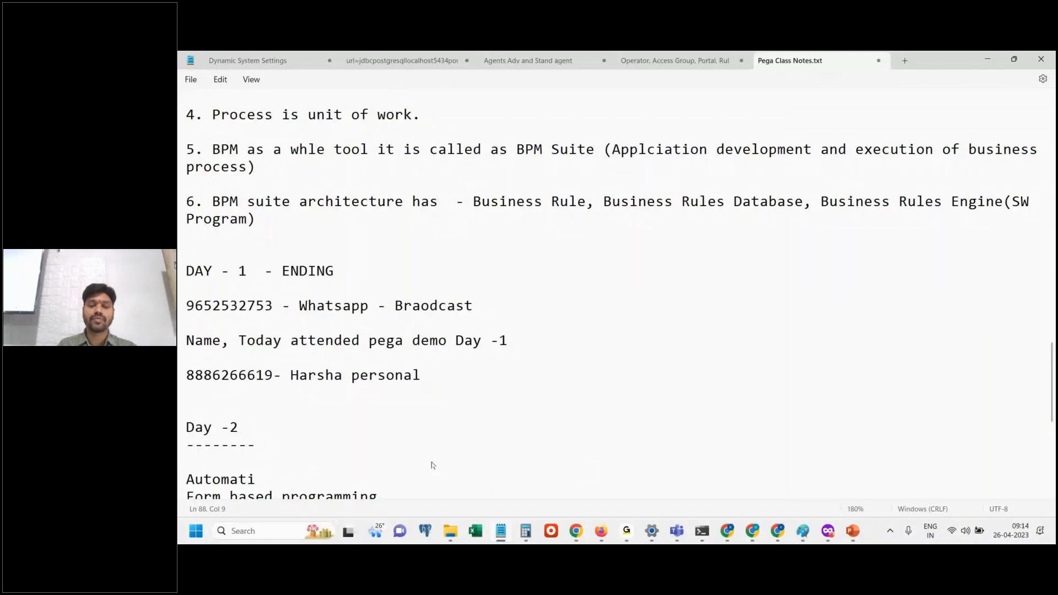
text(on of work)
key(Return)
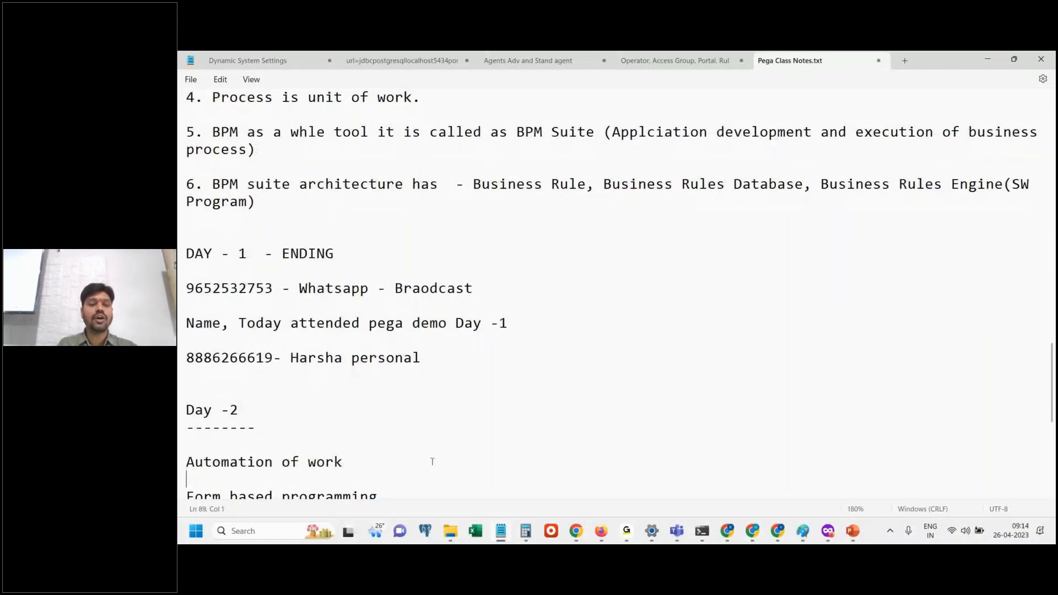
text(Automation of program)
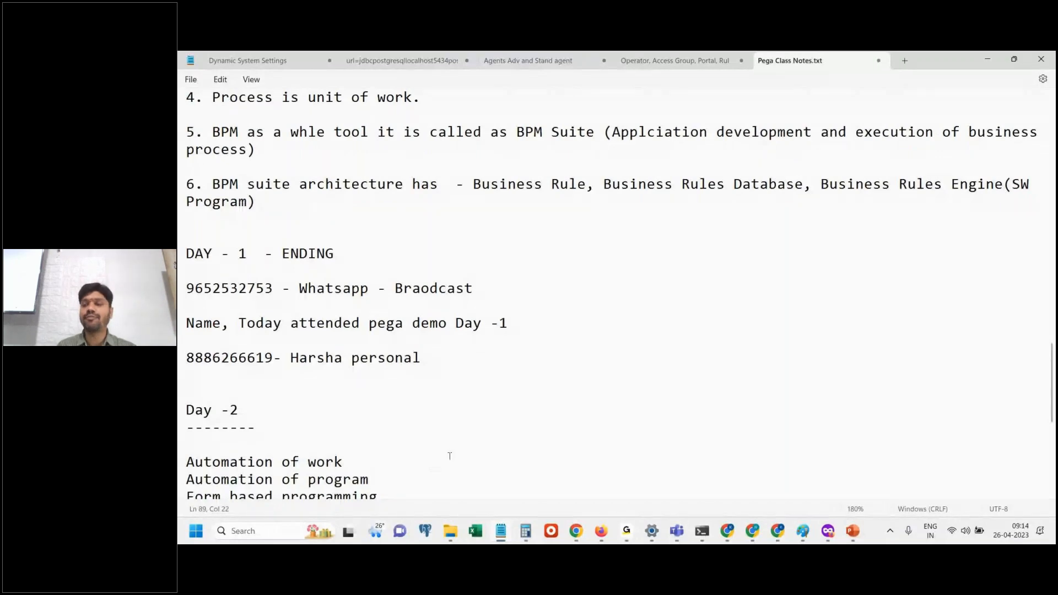
key(Return)
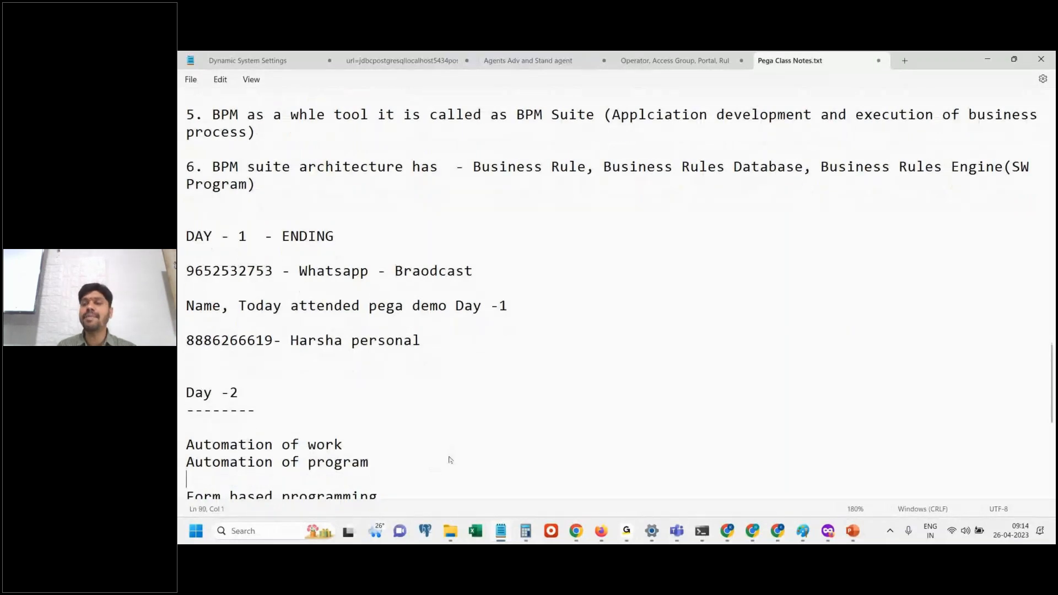
Extend the form based programming line to read "Form(User Interface) based programming model".
scroll(1052, 392, down, 1)
drag(1051, 393, 1053, 401)
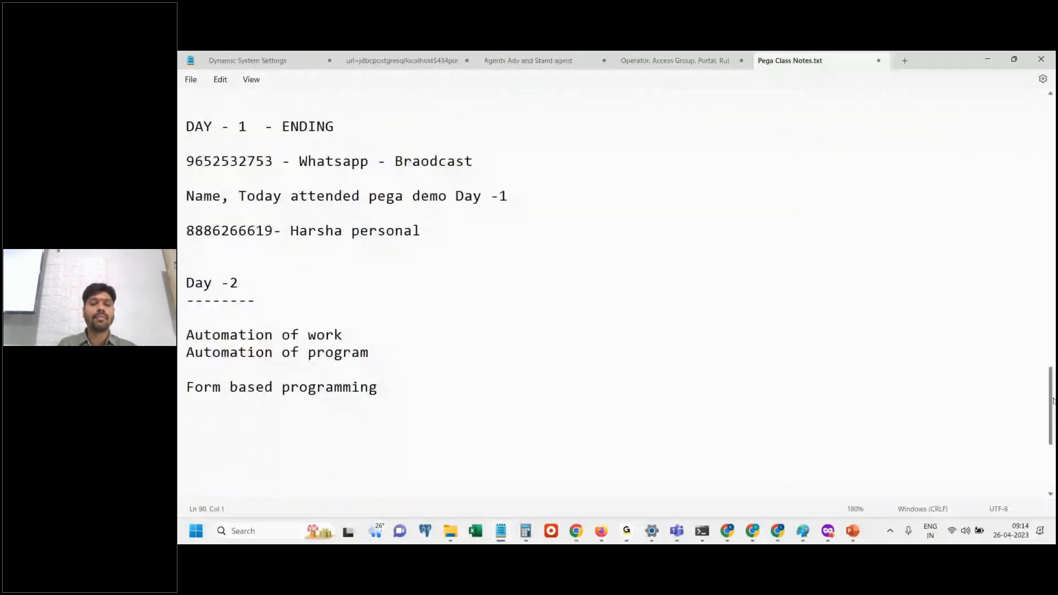
text(model)
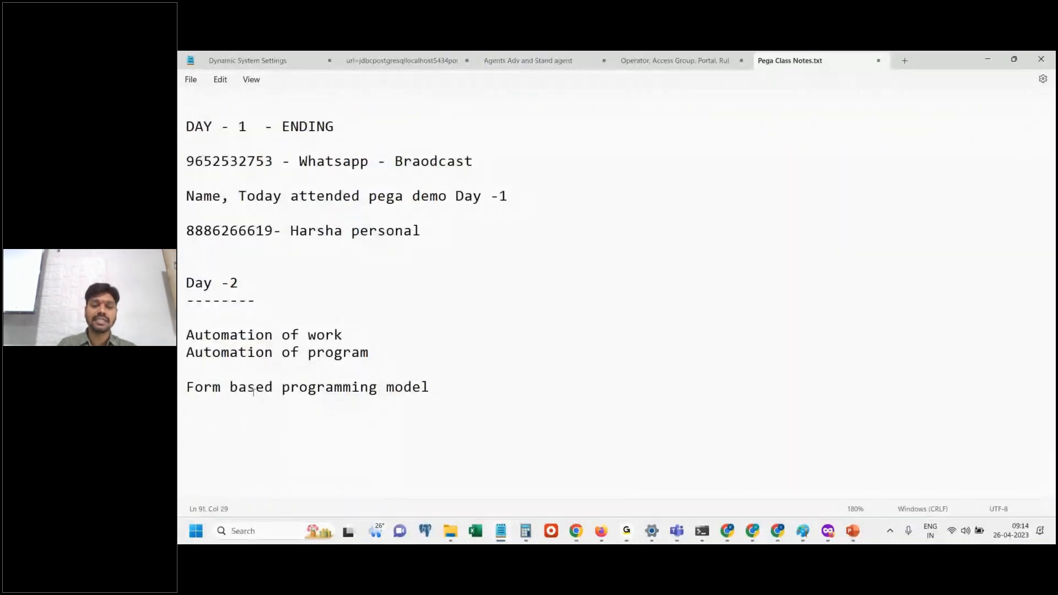
click(221, 388)
text(()
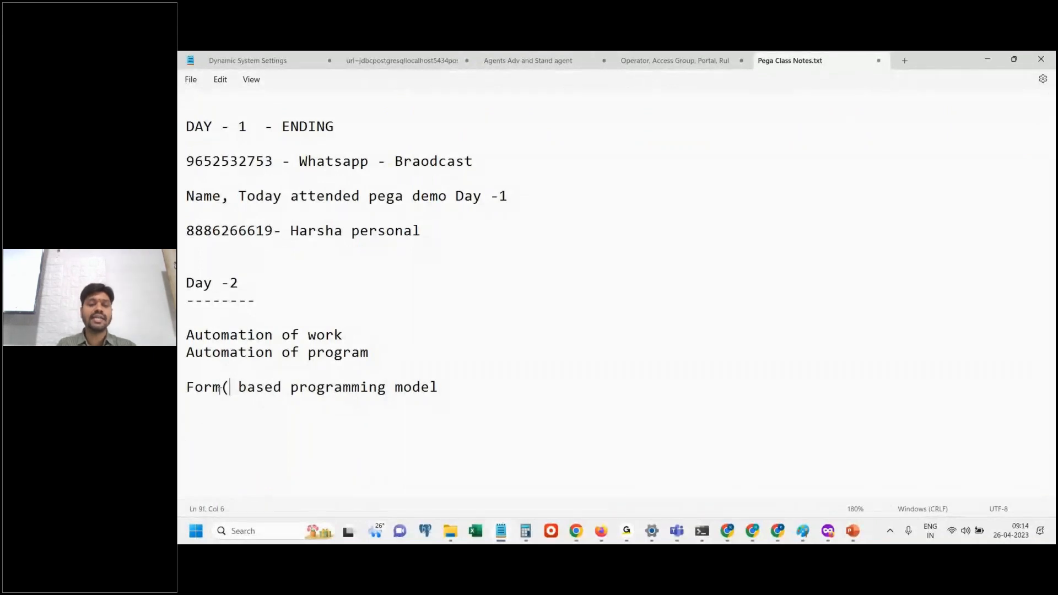
text(User Interface))
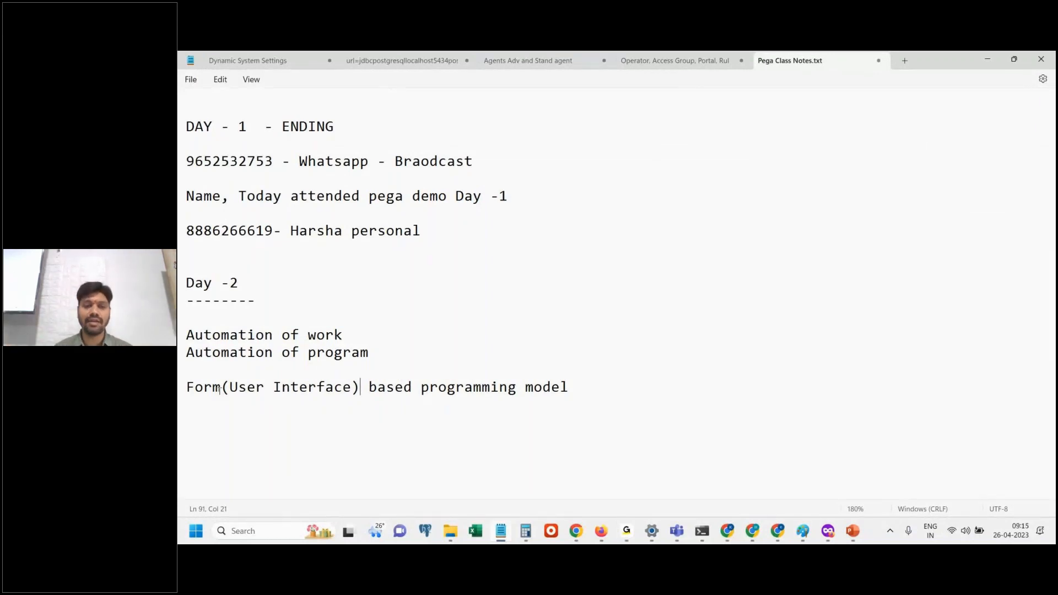
click(349, 421)
Switch to Pega Dev Studio and create a class Safe-SafeCoAuto-Work-Test under Safe-SafeCoAuto-Work, labelled Safe-SafeCoAuto-Work-TEst.
click(600, 542)
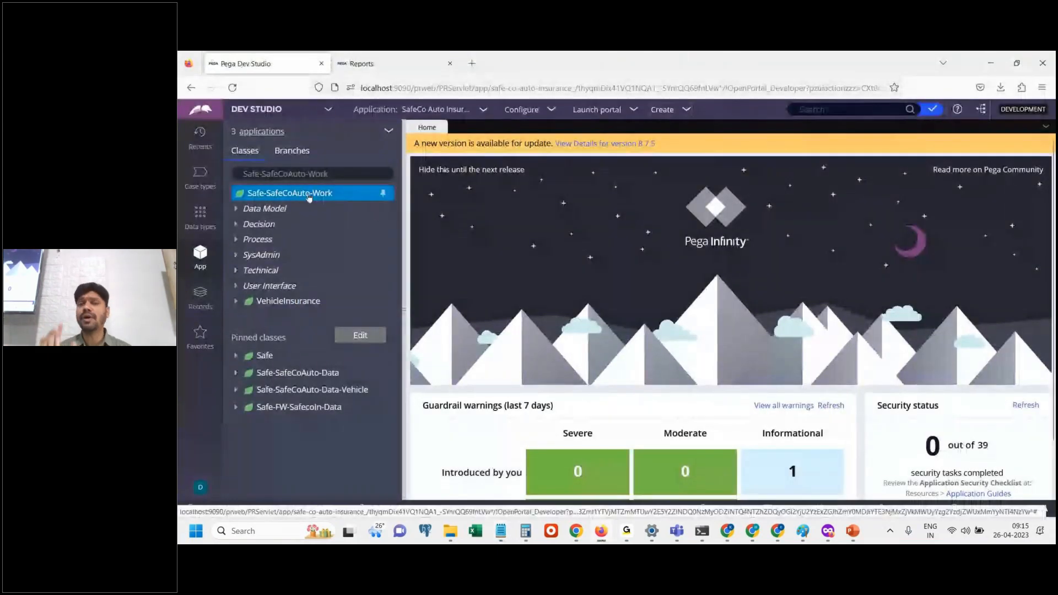
right_click(310, 194)
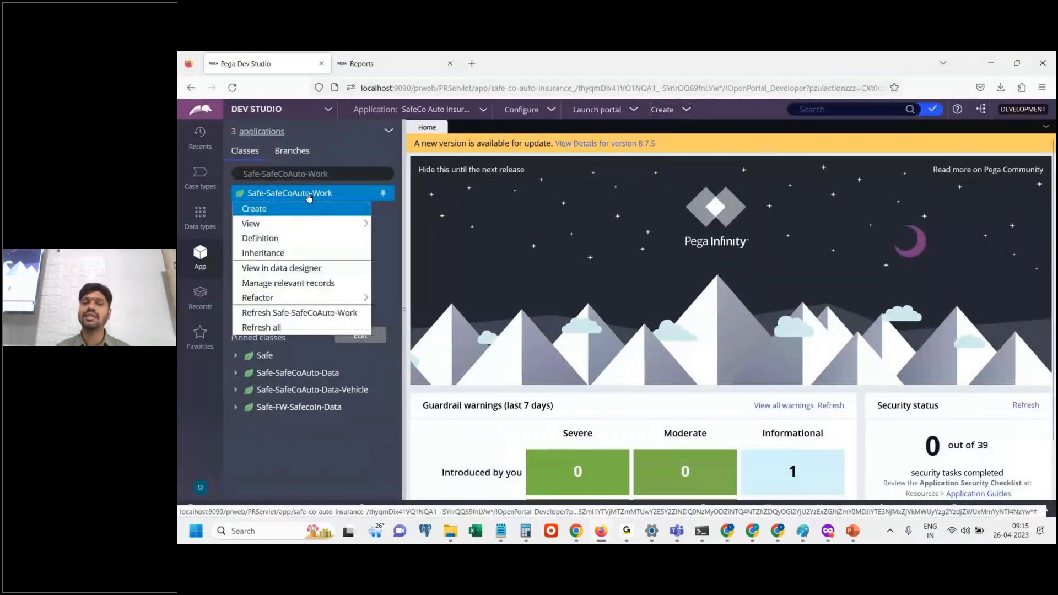
mouse_move(338, 209)
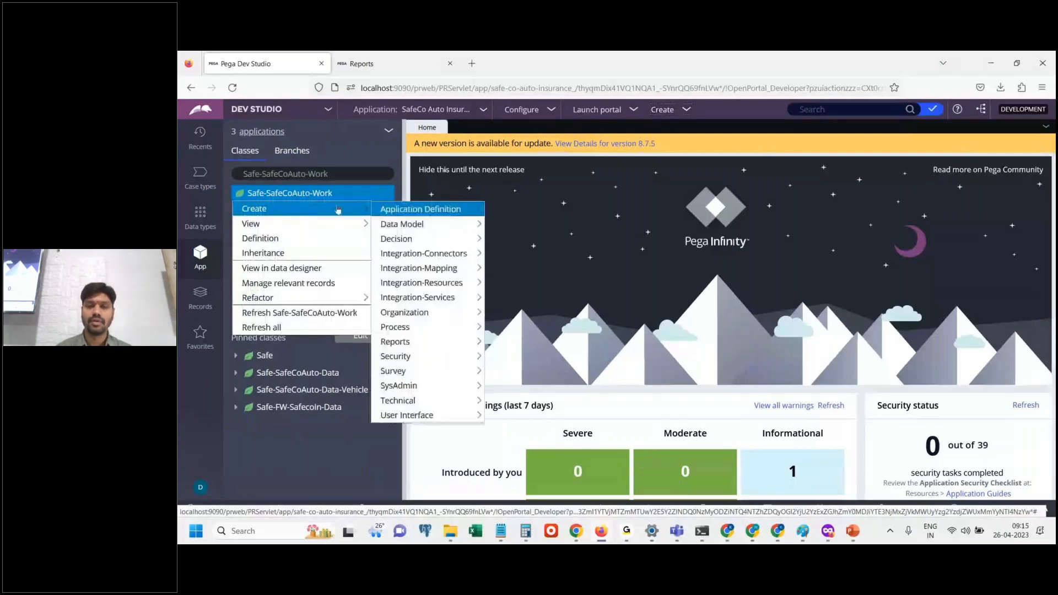
mouse_move(415, 385)
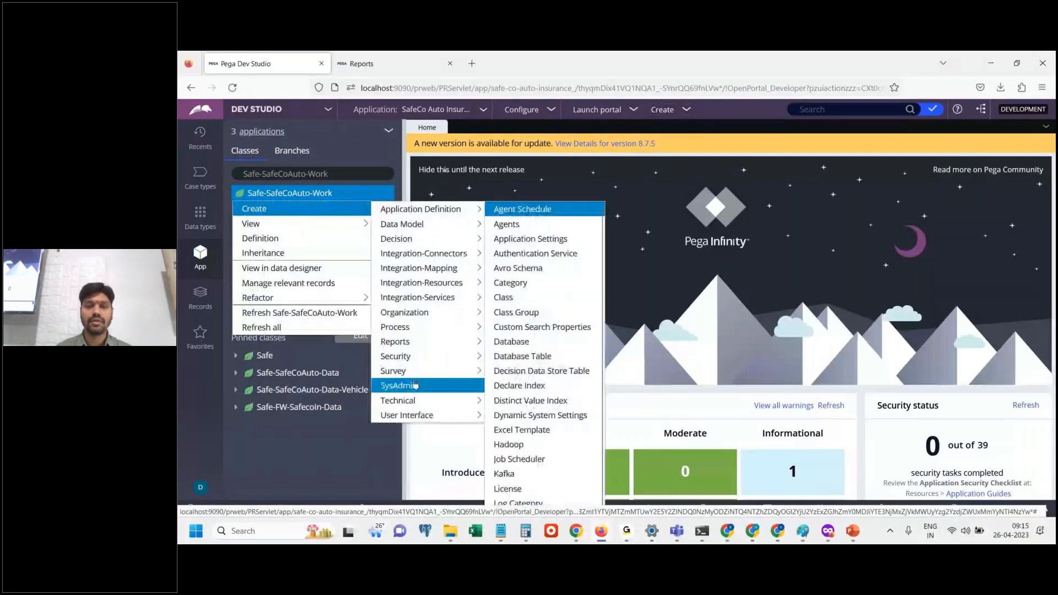
click(520, 386)
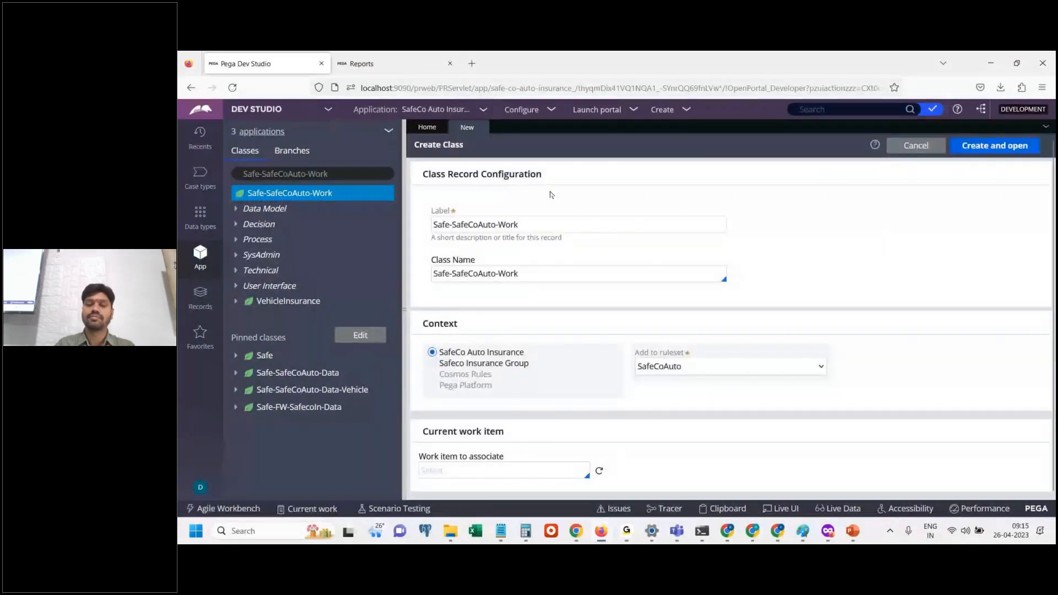
click(544, 272)
text(-)
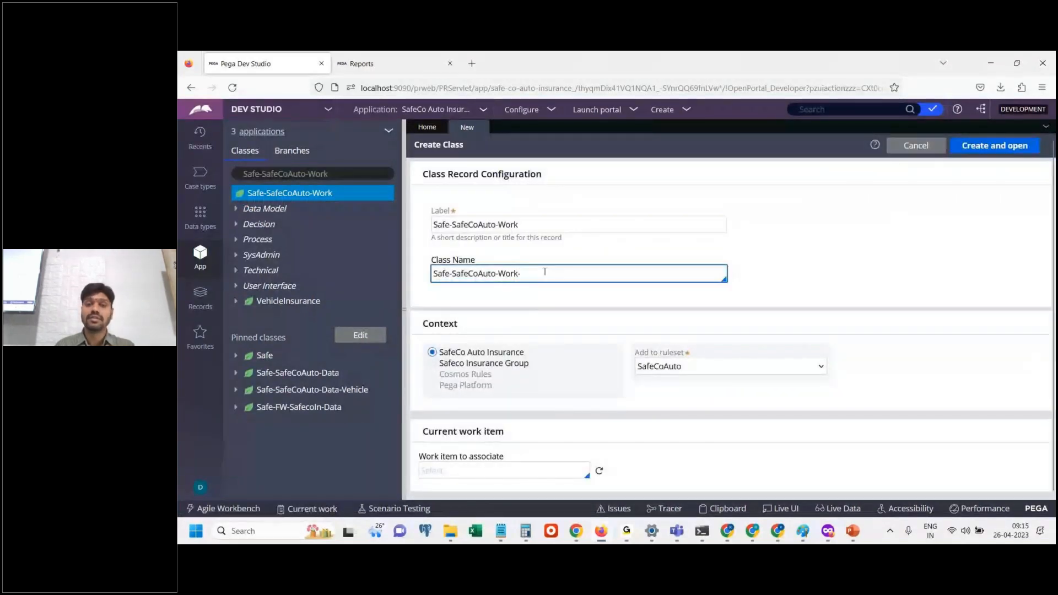
text(Test)
click(534, 226)
text(-TEst)
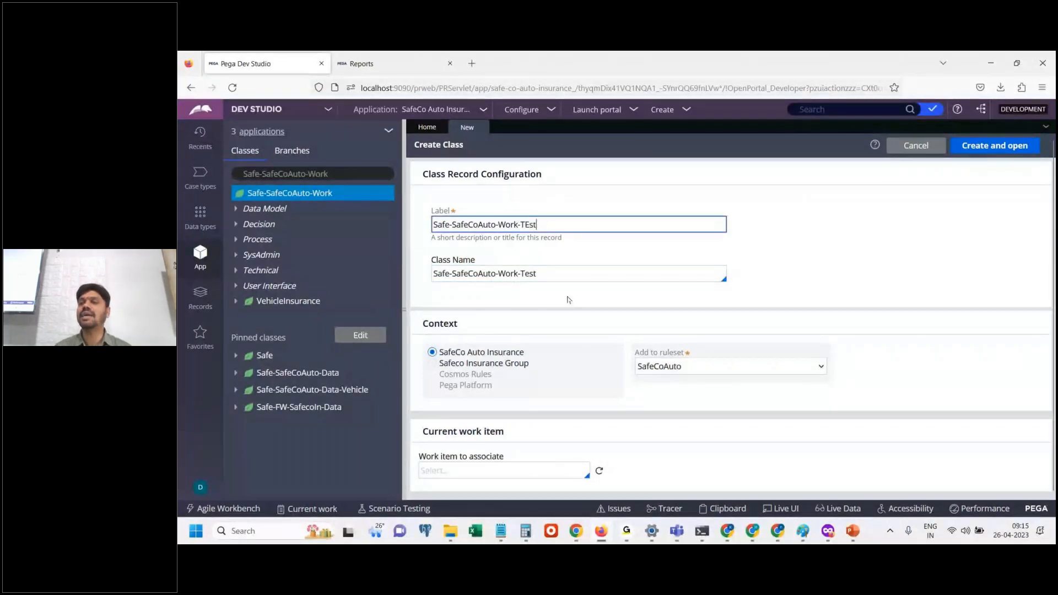
click(1003, 148)
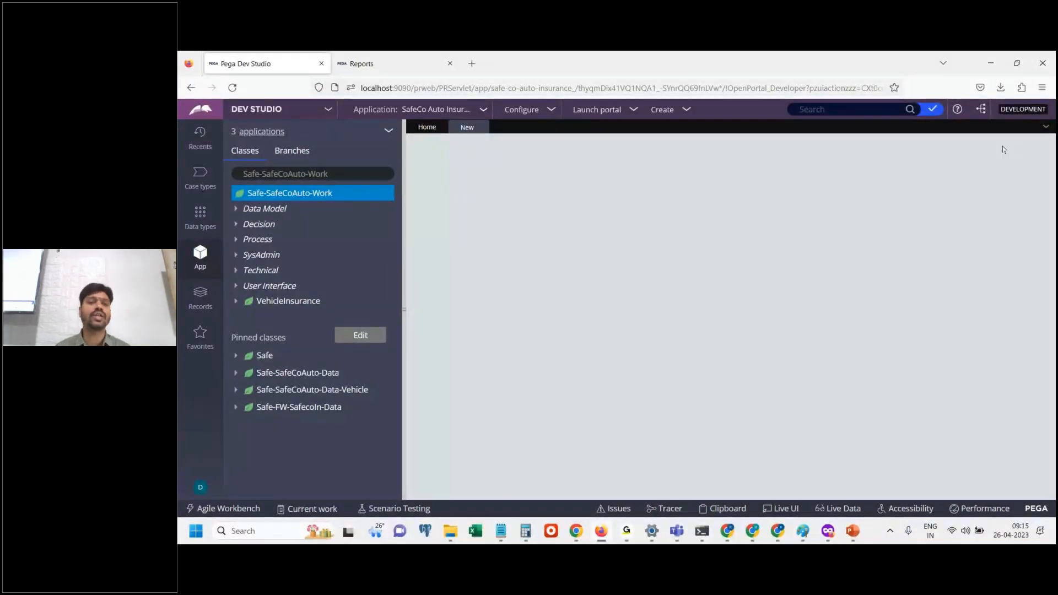
Set the new class's type to Concrete and its created-in version to 01-01-02.
click(448, 221)
click(441, 251)
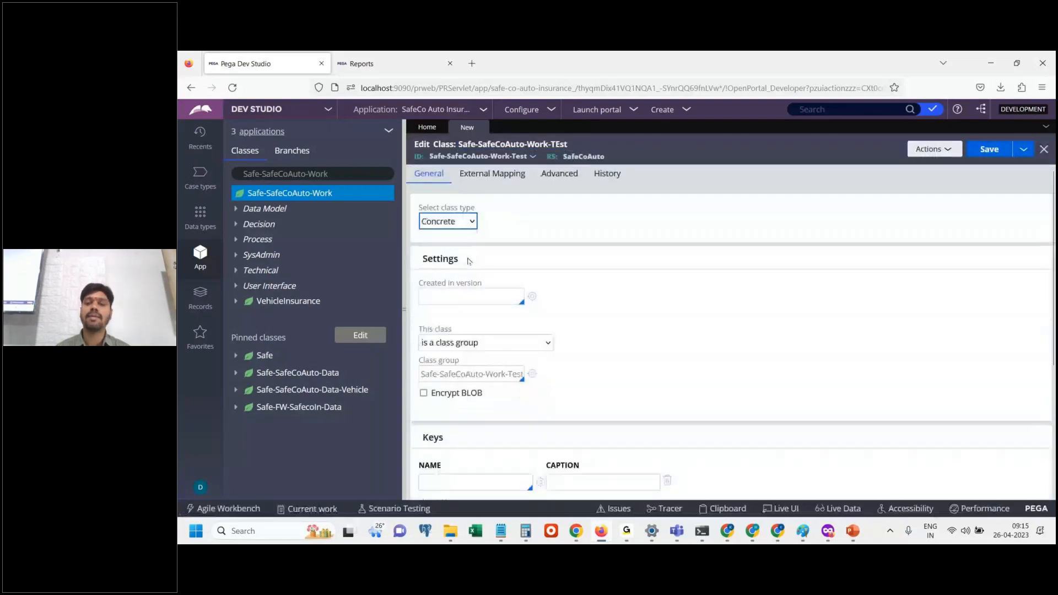
click(485, 298)
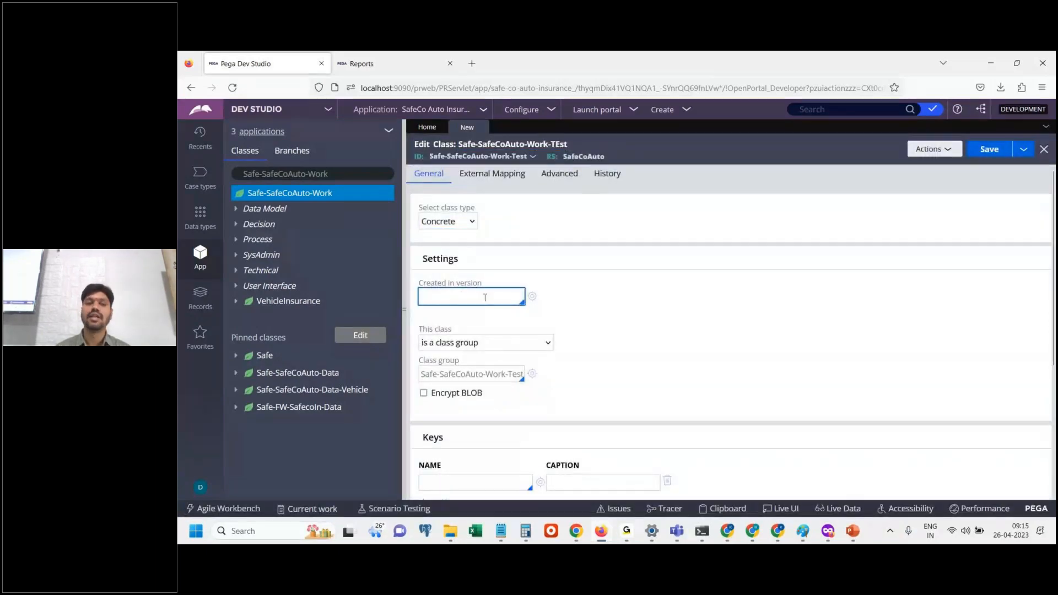
text(01-01-02)
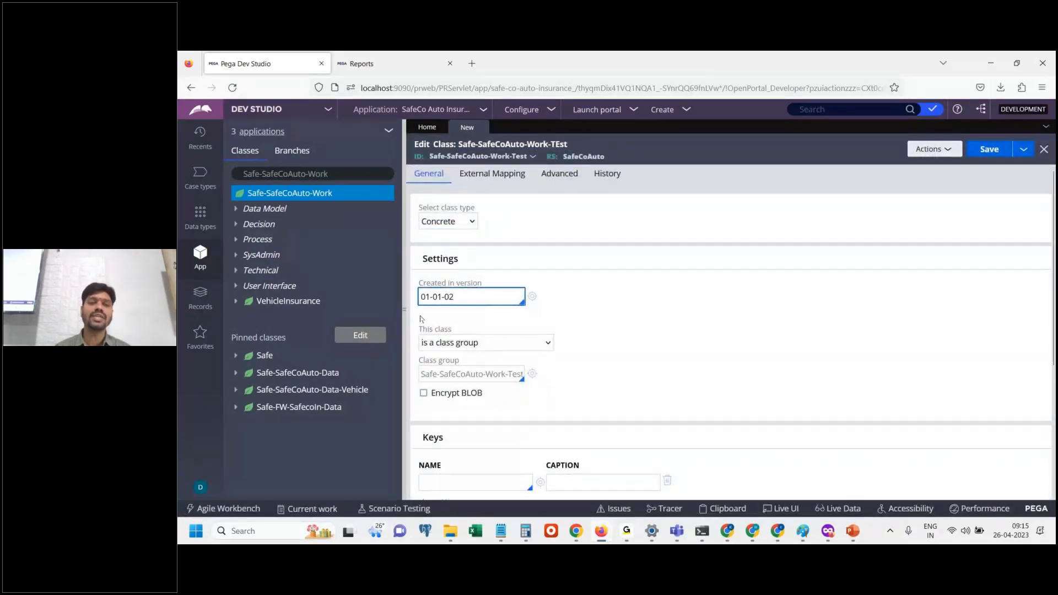
Open the CustSec section of Safe-SafeCoAuto-Work and add a button below the Customer LN field.
click(236, 287)
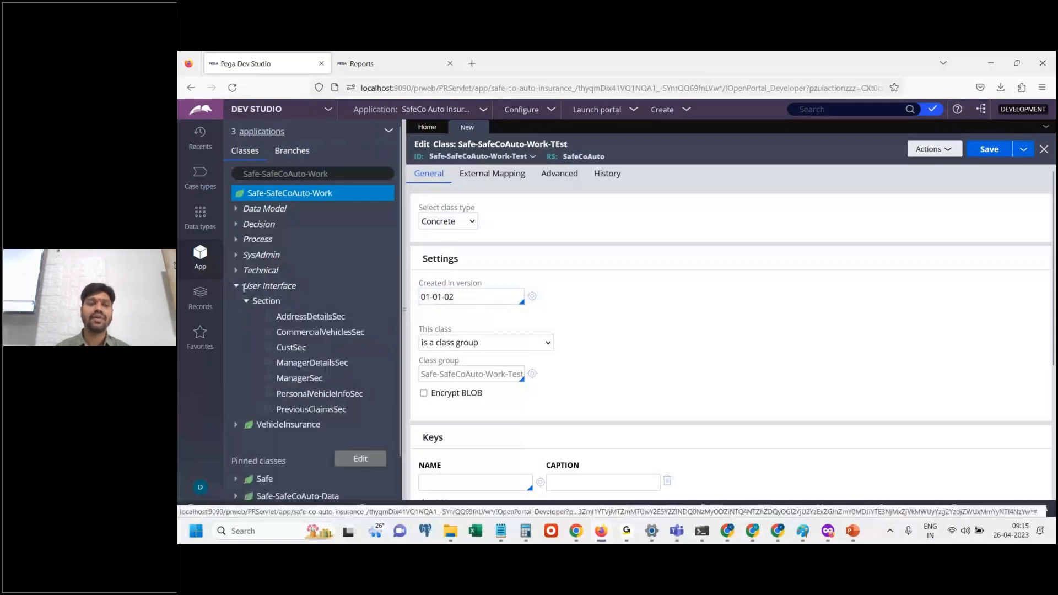
click(293, 318)
click(300, 350)
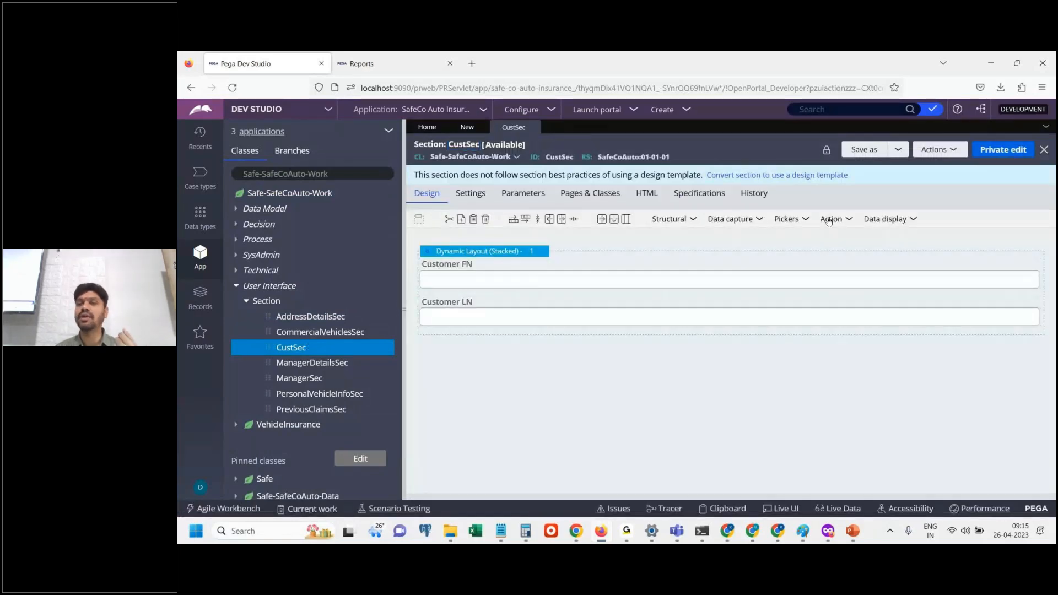
click(828, 219)
drag(840, 236, 711, 342)
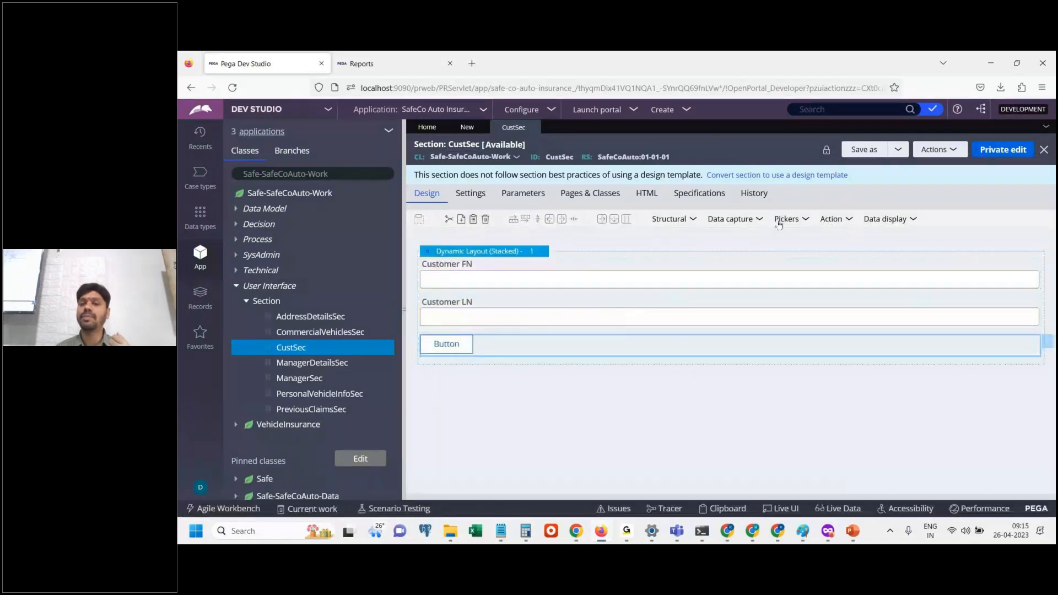
Add a data display control and a dropdown below the button in the CustSec layout.
click(885, 219)
drag(905, 246, 679, 387)
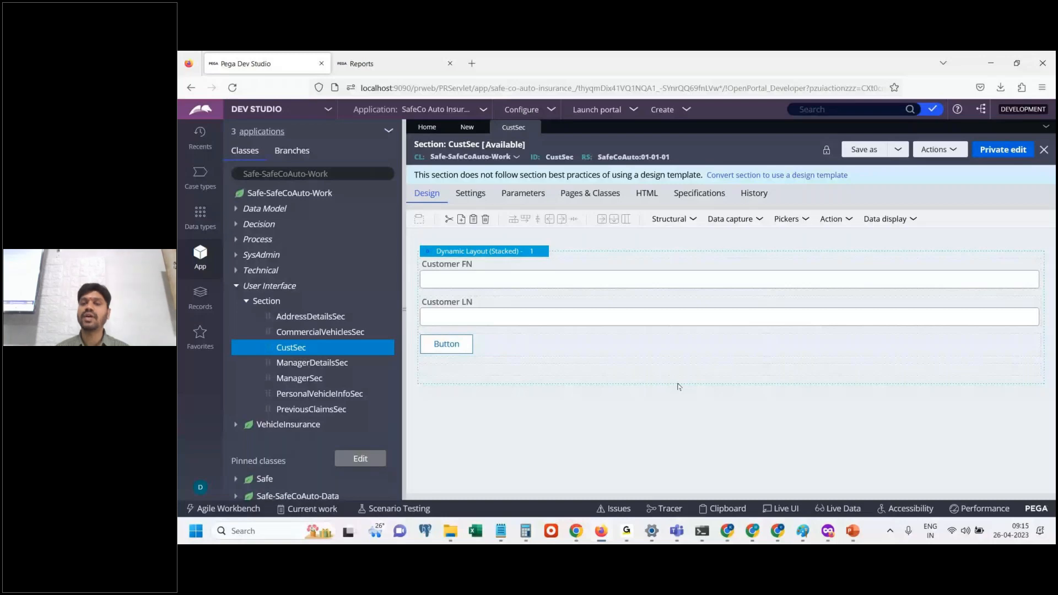
click(755, 217)
click(789, 219)
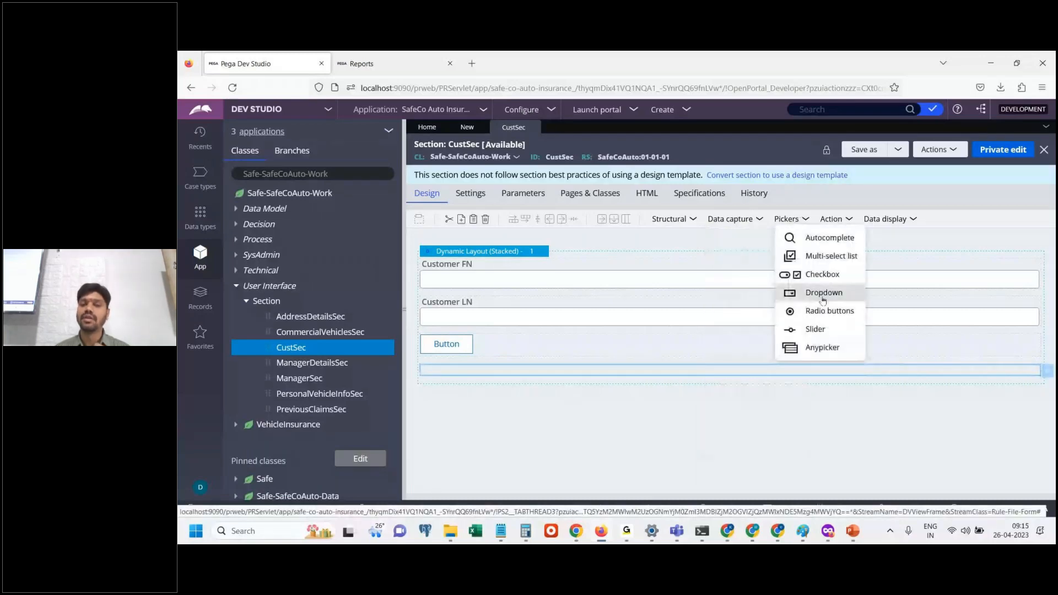
drag(824, 298, 607, 403)
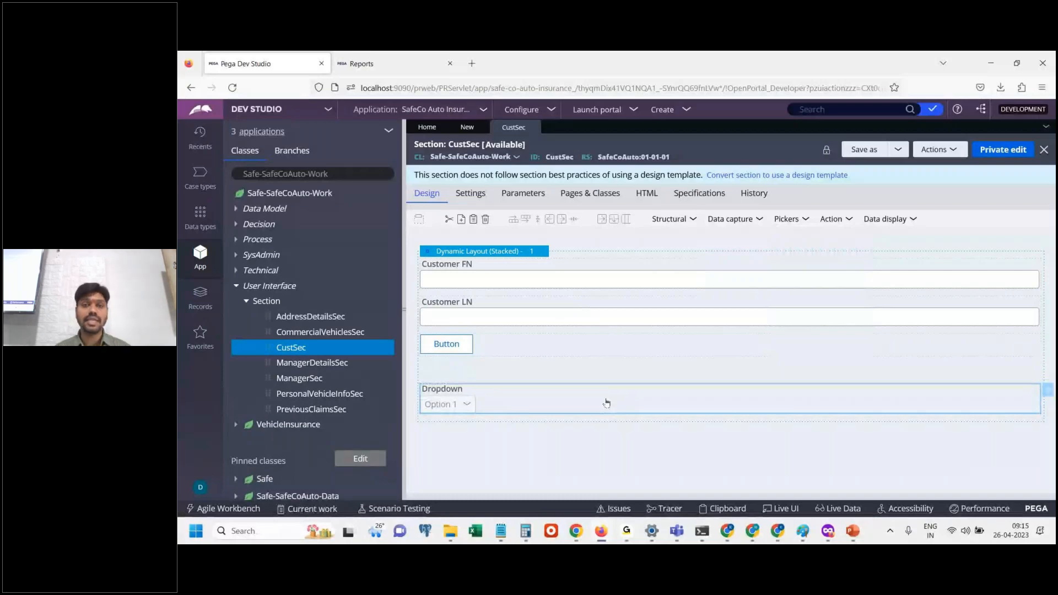
Return to the new Safe-SafeCoAuto-Work-Test class, set it to belong to a class group, and try to save it.
click(467, 127)
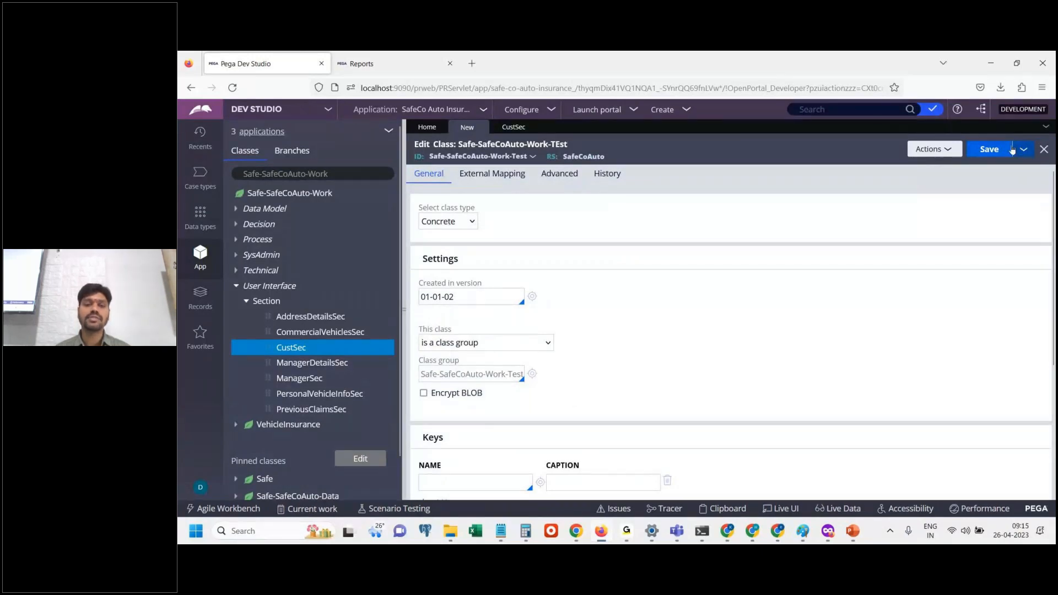
click(475, 349)
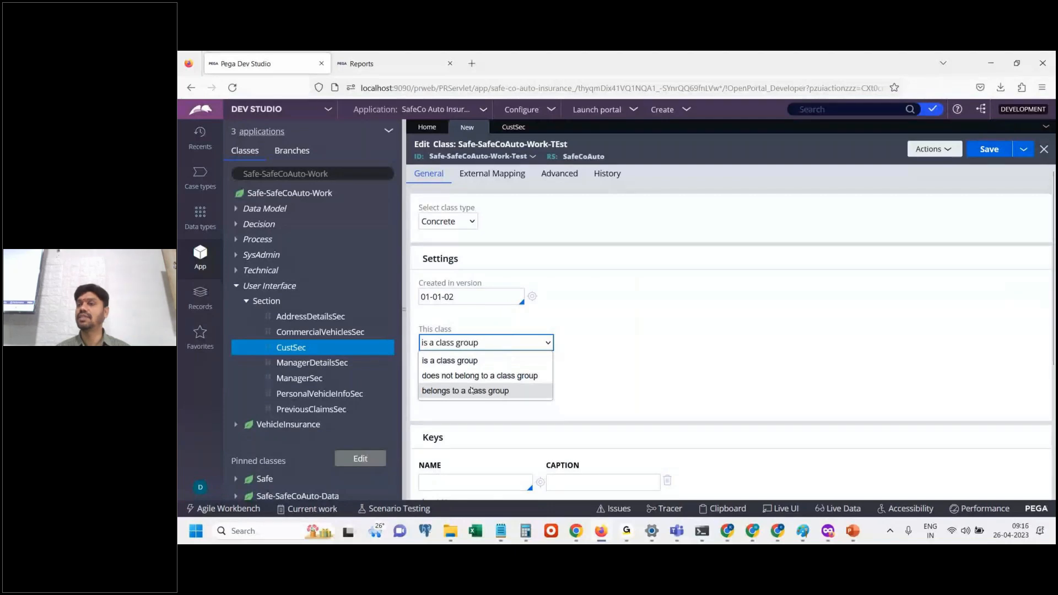
click(471, 391)
click(992, 150)
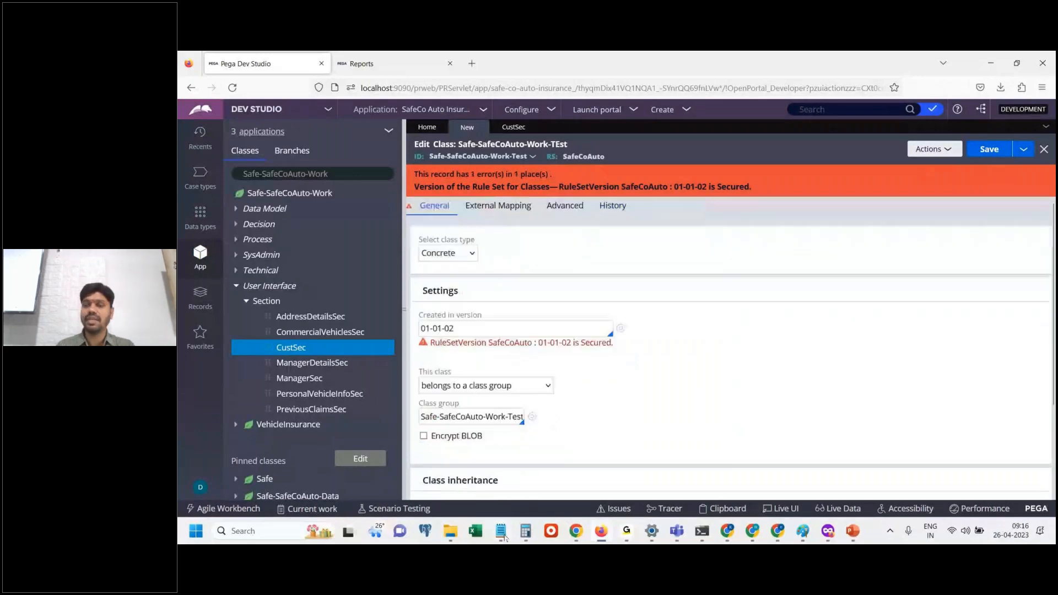
Switch back to the class notes in Notepad and add the line "Class ClassName" below the programming model line.
key(alt+Tab)
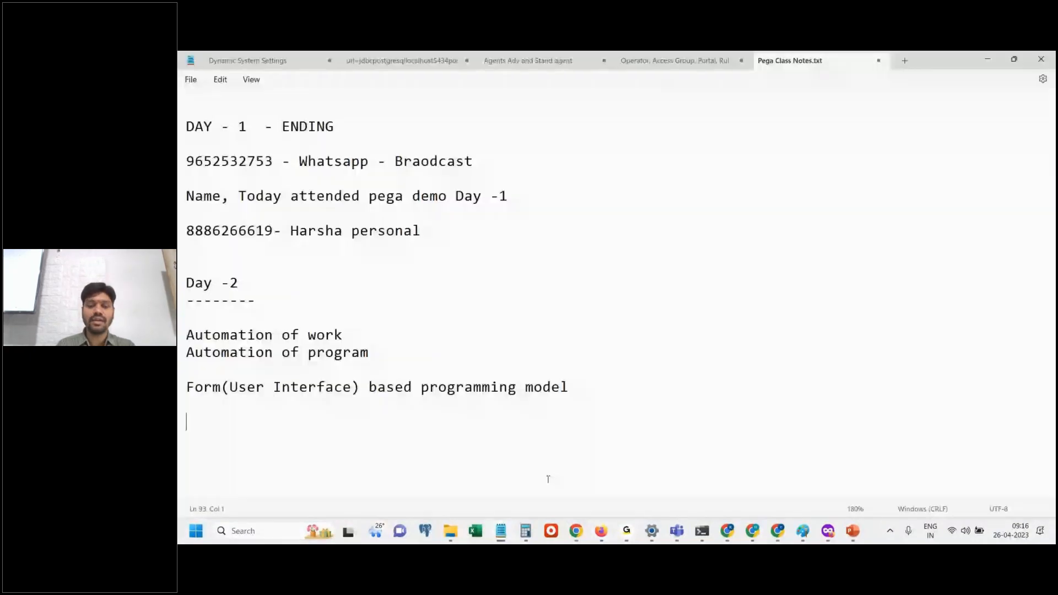
text(Class Cm)
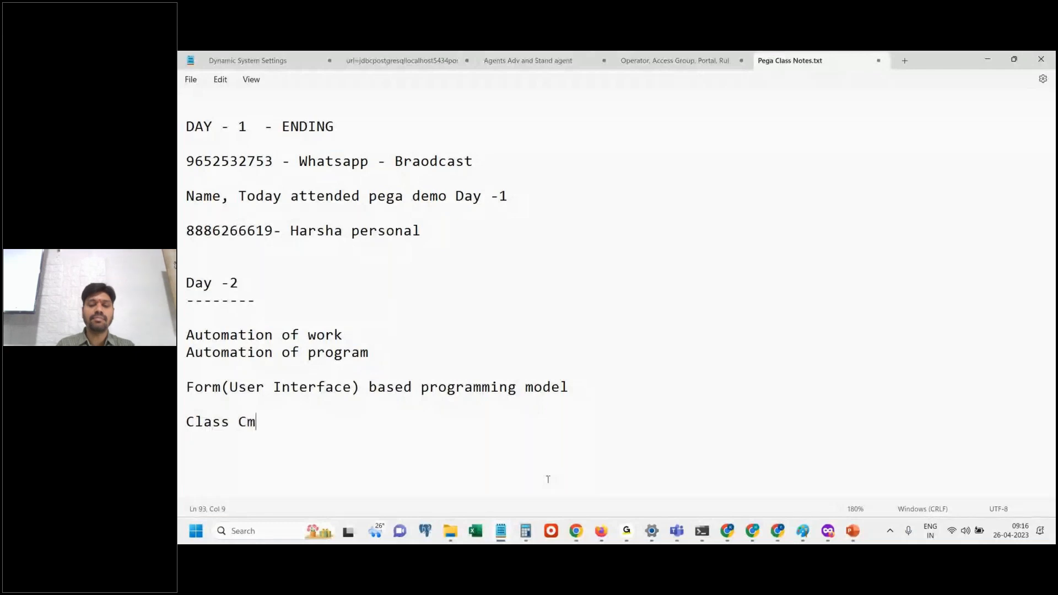
key(BackSpace)
text(lassName)
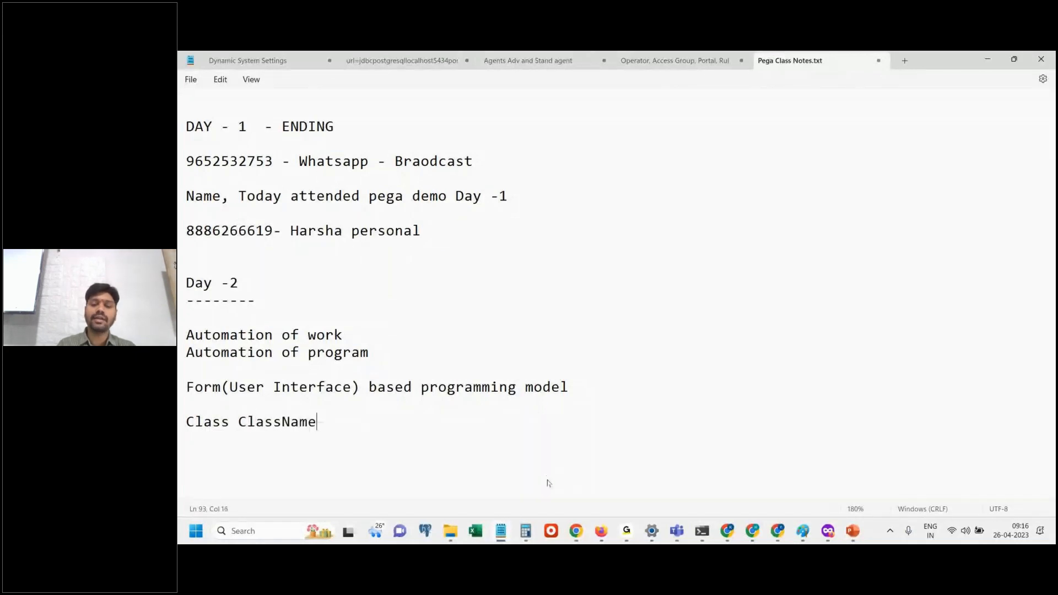
key(Return)
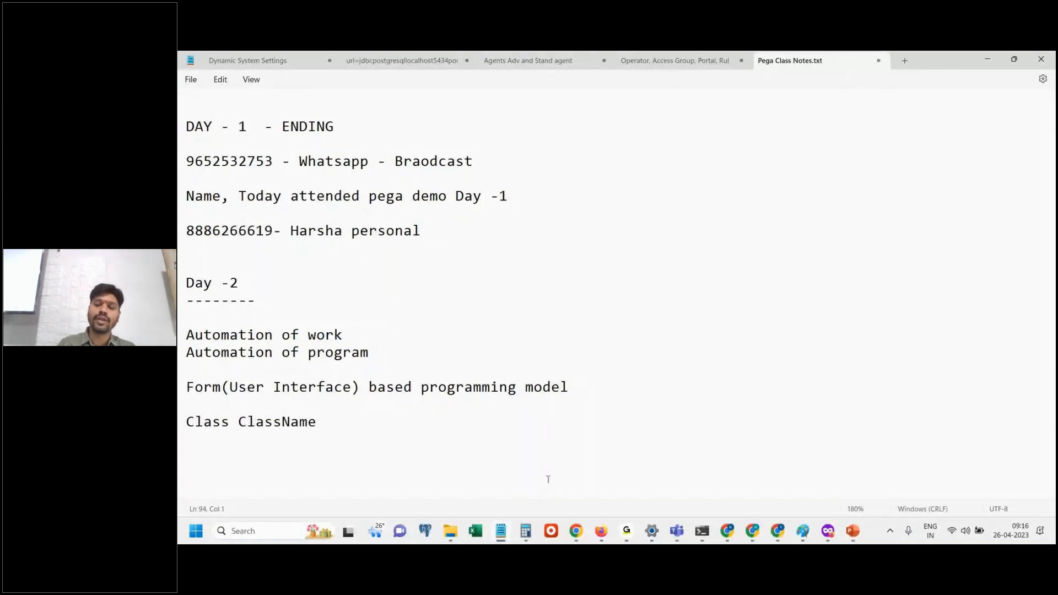
text(()
key(Return)
key(Return)
key(Return)
text())
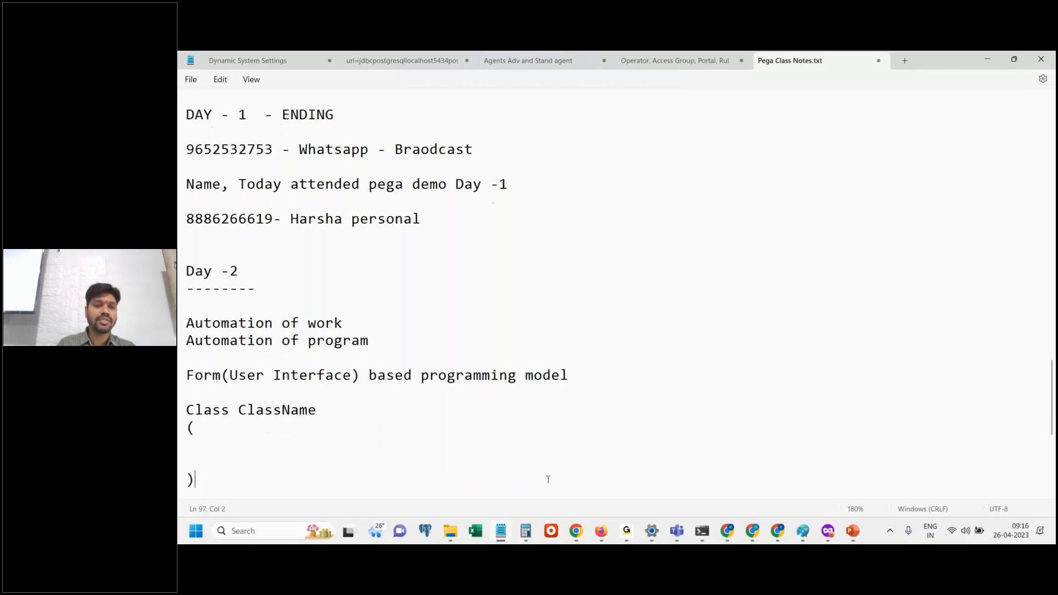
key(BackSpace)
key(BackSpace)
key(BackSpace)
key(BackSpace)
key(BackSpace)
Add an opening and a closing curly brace with an empty line between them below "Class ClassName".
text({)
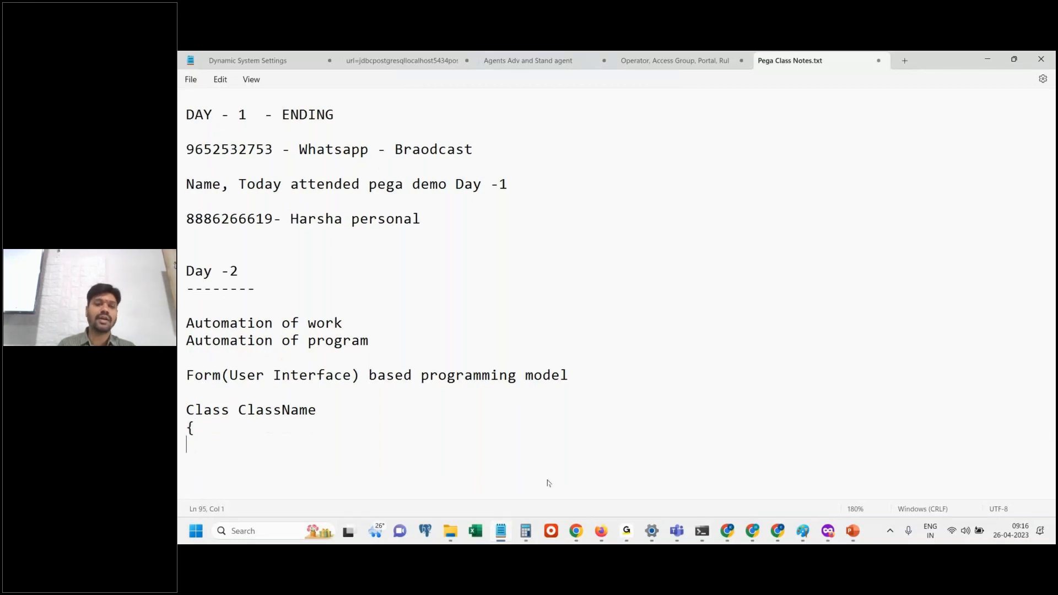
key(Return)
key(Return)
text(})
Inside the class braces, add the method line "pyblic statuic main()" followed by its own pair of curly braces.
click(304, 434)
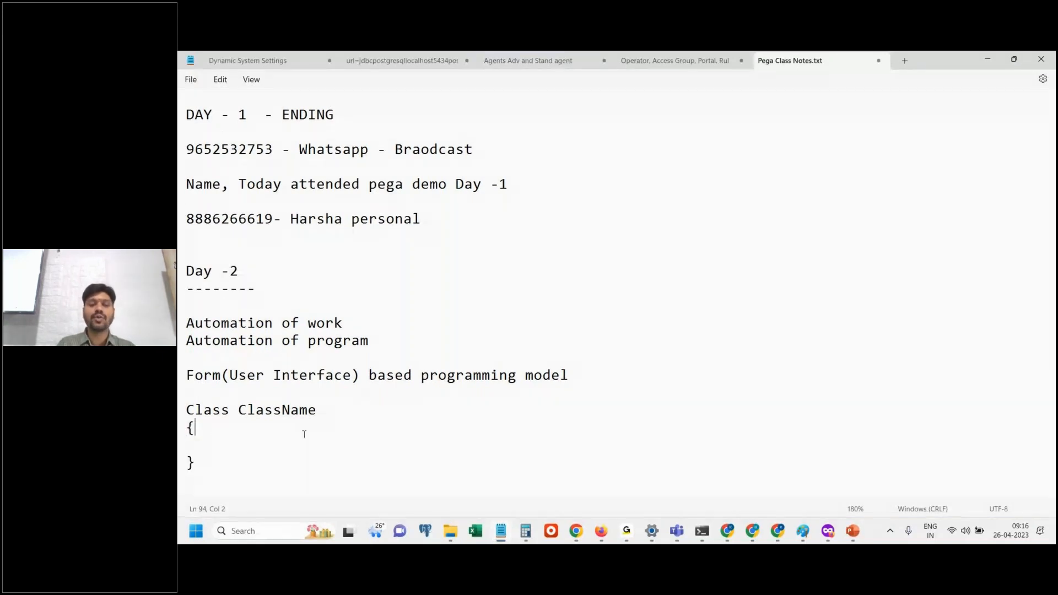
key(Return)
text(pyblic )
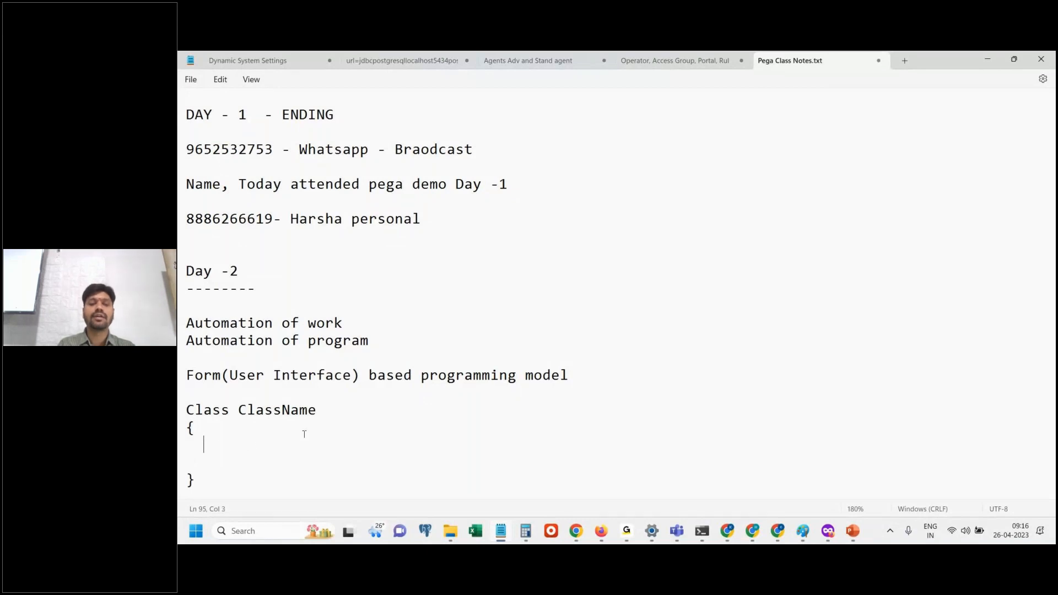
text(statuic )
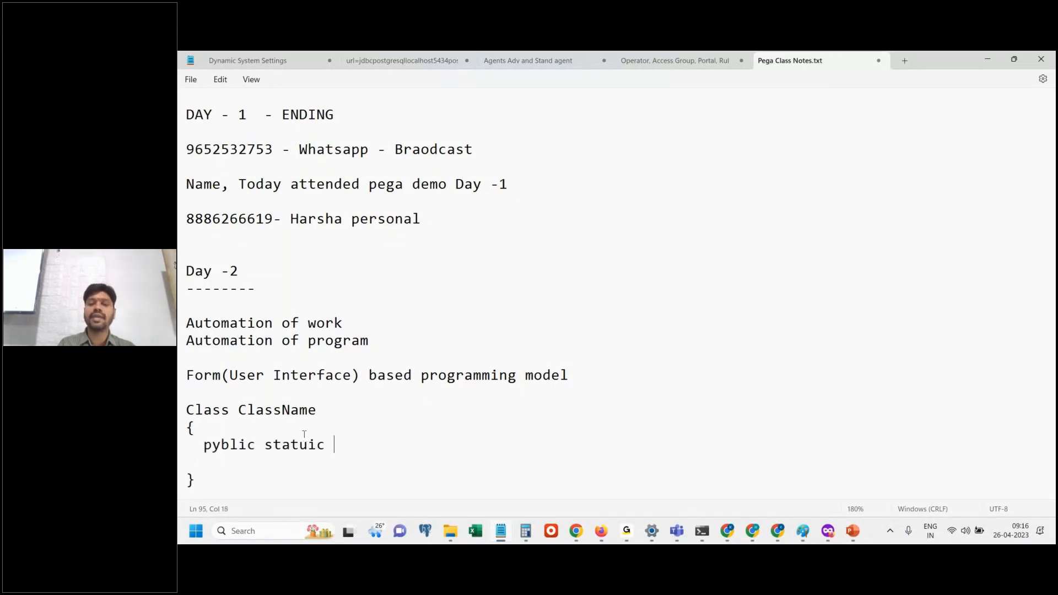
text(main())
key(Return)
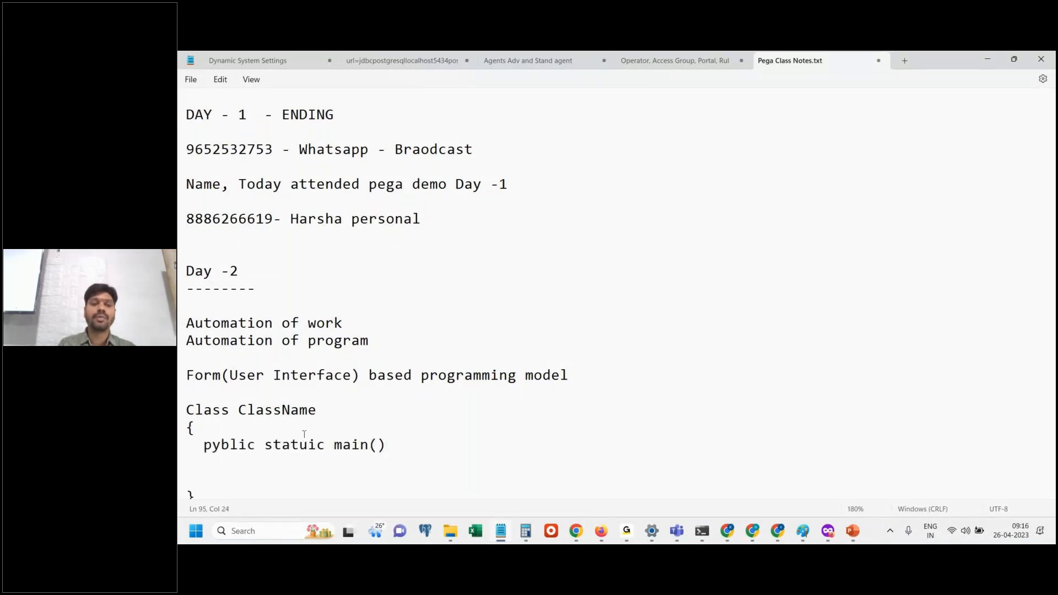
text({)
key(Return)
key(Return)
text(})
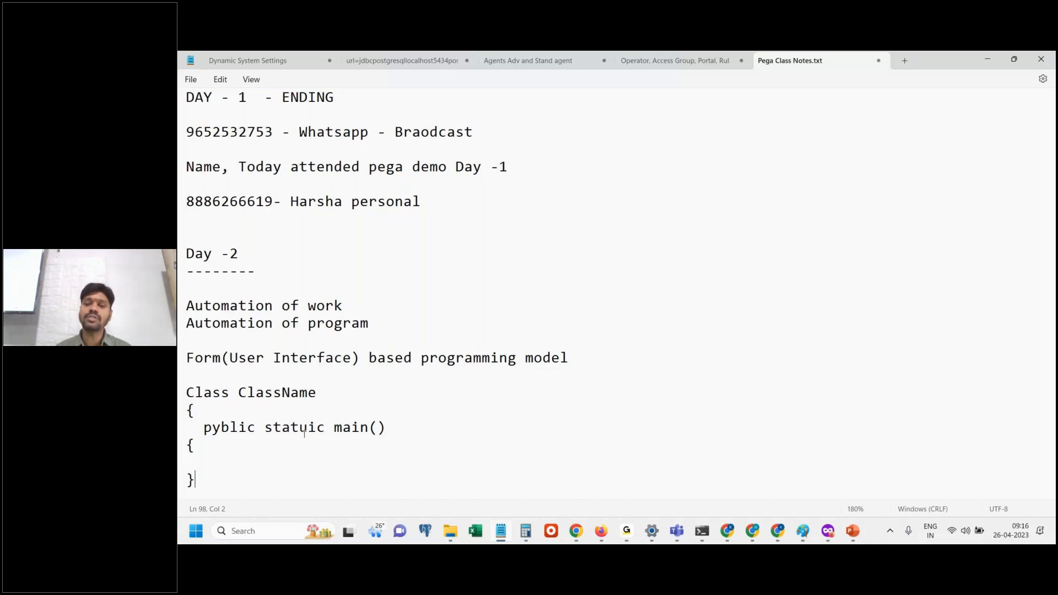
Switch to Dev Studio and close the unsaved Safe-SafeCoAuto-Work-Test class form, returning to the CustSec section.
key(alt+Tab)
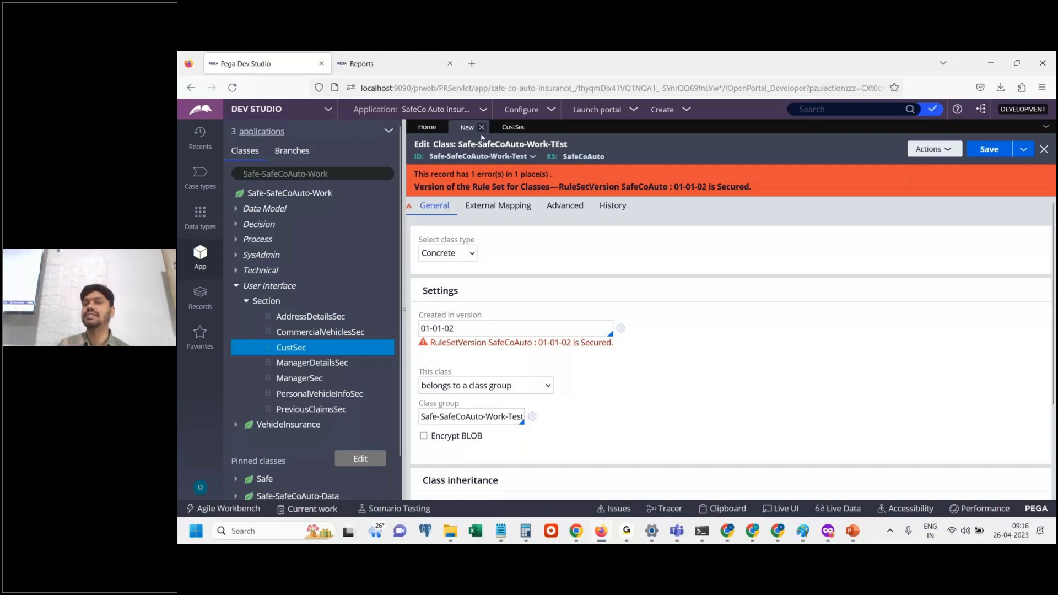
click(481, 127)
click(884, 347)
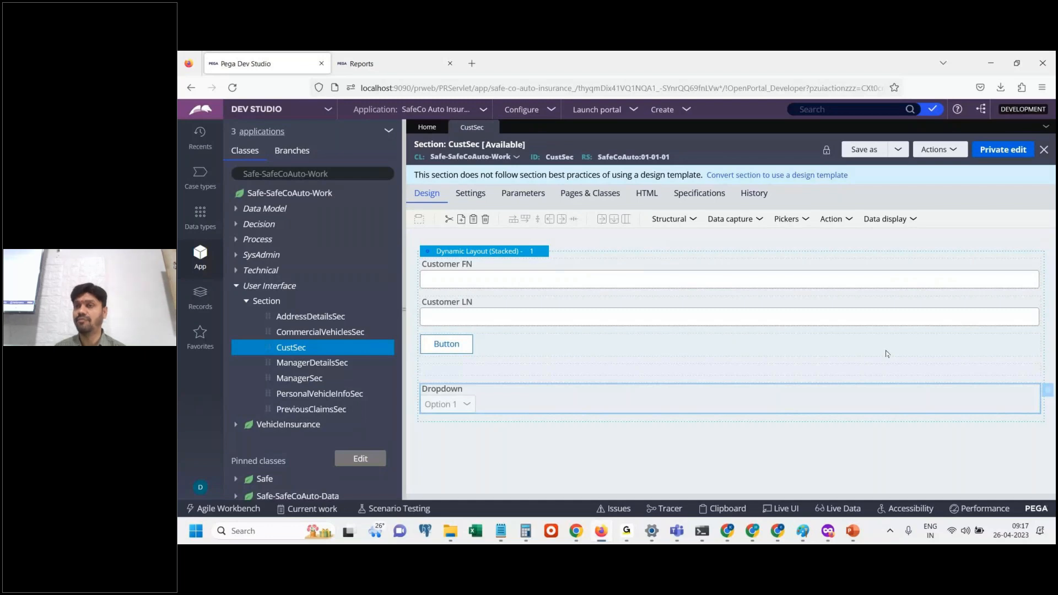
View the Java generated for the CustSec section, look through the code, and close its window.
click(950, 152)
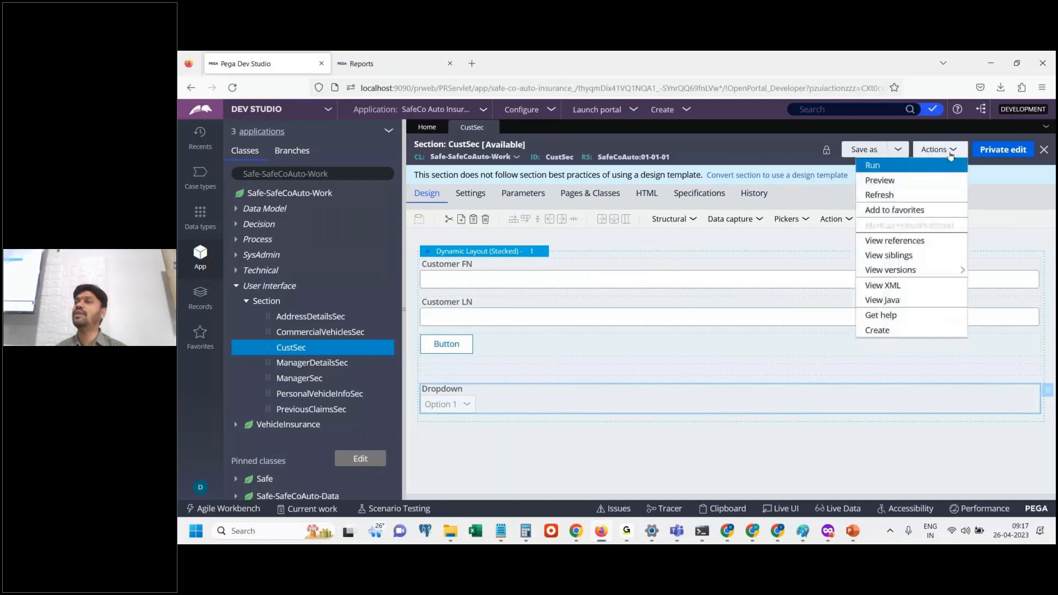
click(899, 300)
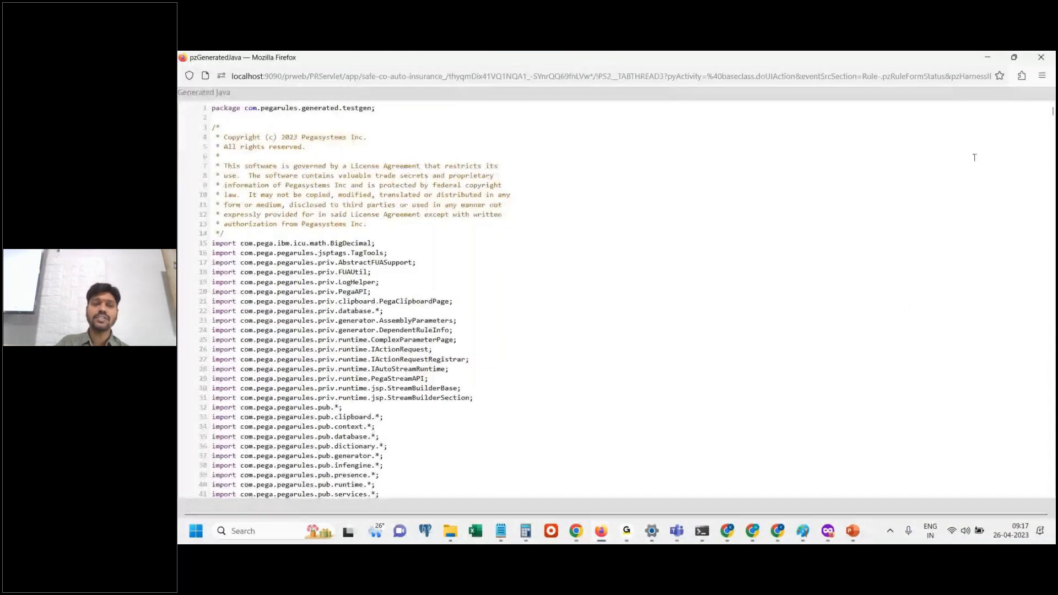
click(805, 257)
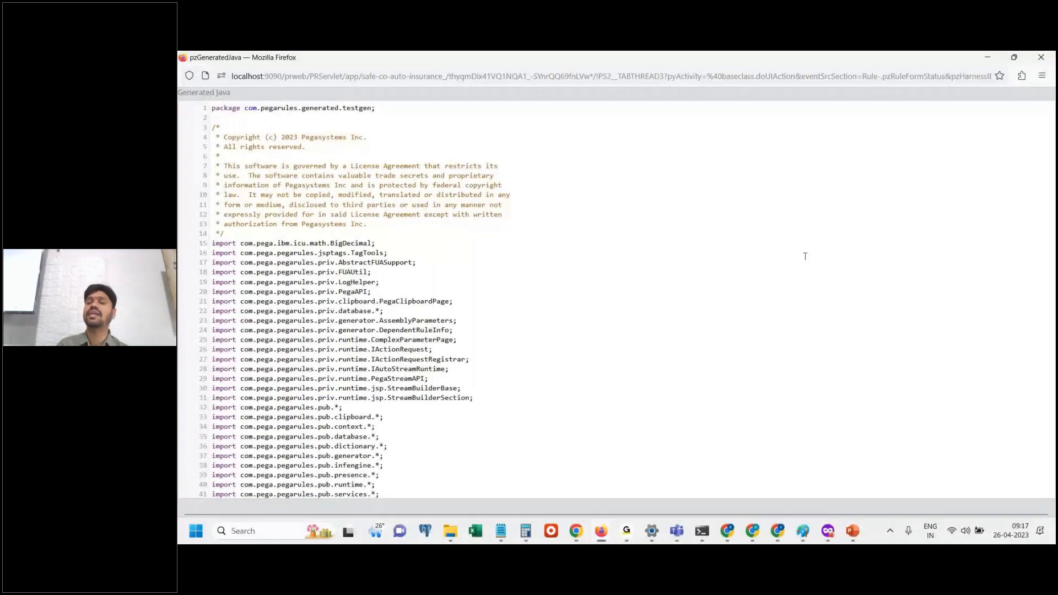
key(Down)
key(Down)
key(Down)
key(Down)
key(Down)
key(Down)
key(Down)
key(Down)
key(Down)
key(Down)
key(Down)
key(Down)
key(Down)
key(Down)
key(Down)
key(Down)
key(Down)
key(Down)
key(Down)
key(Down)
key(Down)
key(Down)
key(Down)
key(Down)
key(Down)
key(Down)
key(Down)
key(Down)
key(Down)
key(Down)
key(Down)
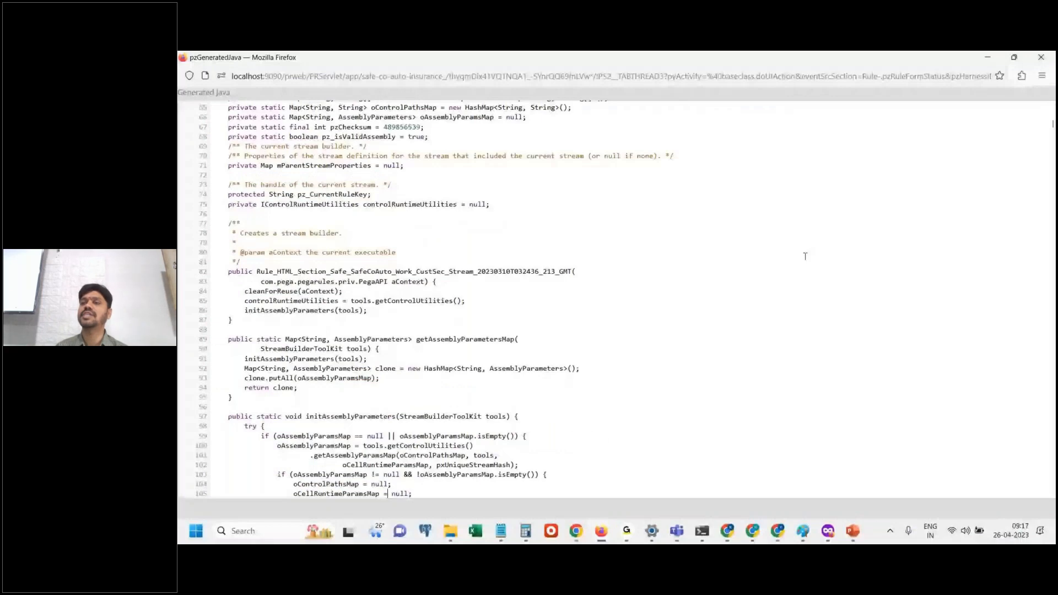
key(Down)
key(Down)
key(Down)
key(Down)
key(Down)
key(Down)
key(Down)
key(Down)
click(1043, 57)
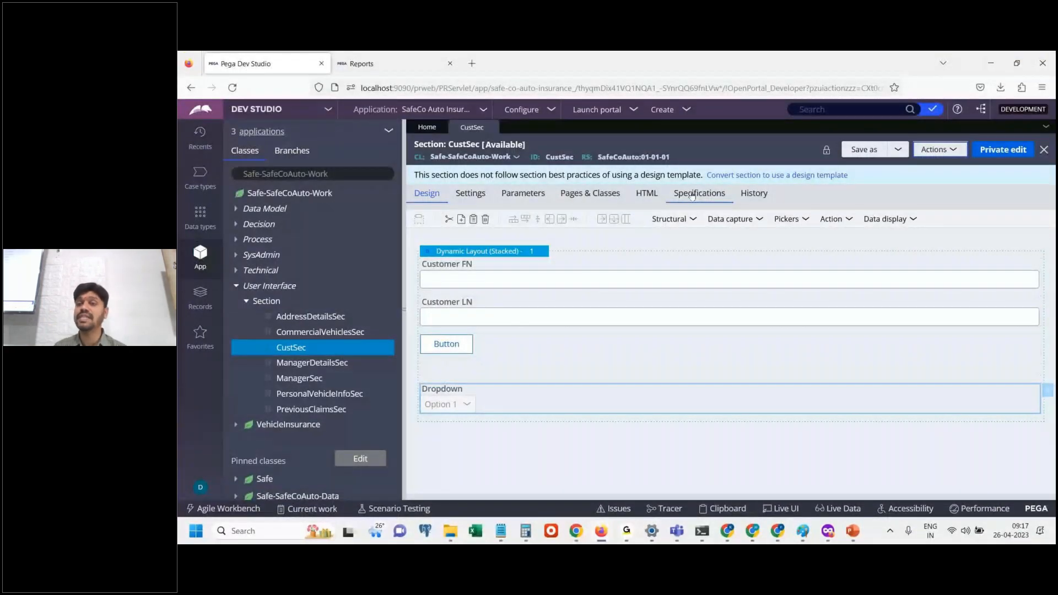
View the XML of the CustSec section, look through it, and close its window.
click(938, 150)
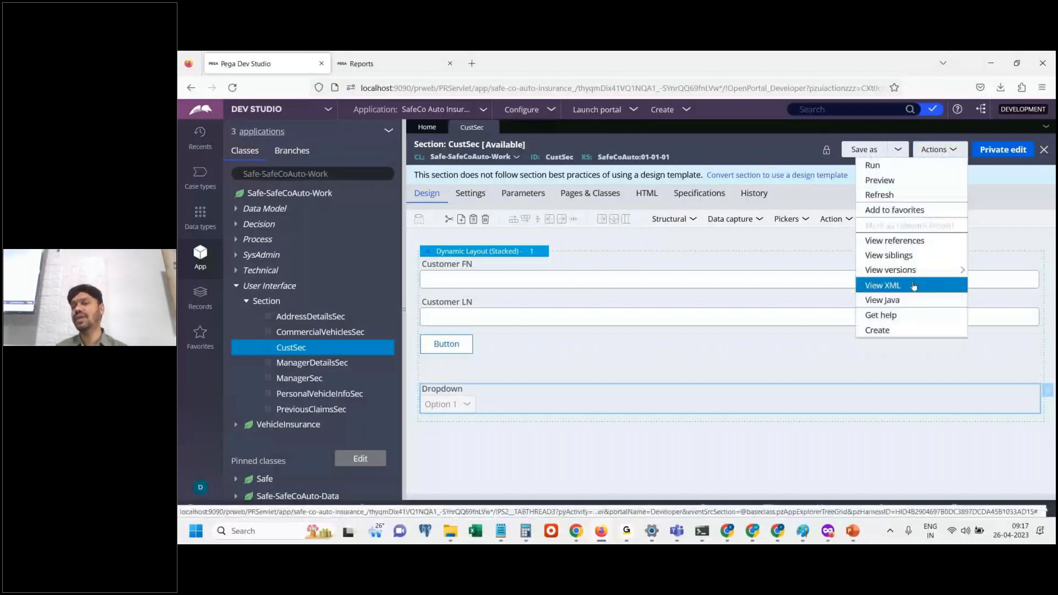
click(914, 286)
scroll(616, 298, down, 3)
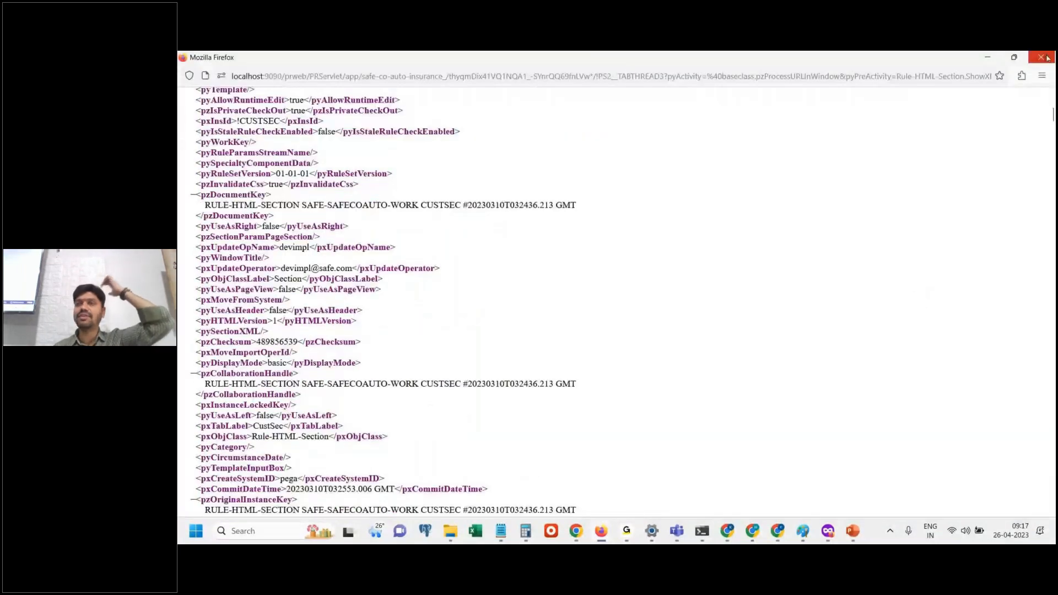
click(1048, 57)
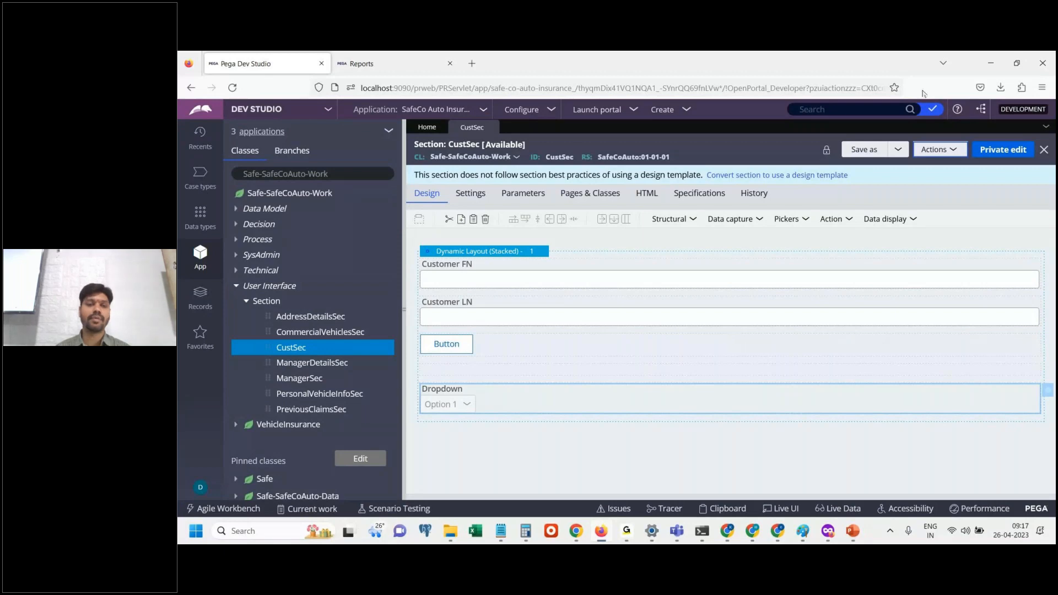
Switch to the class notes in Notepad and delete the whole class skeleton below the programming model line.
key(alt+Tab)
drag(363, 471, 178, 380)
click(305, 485)
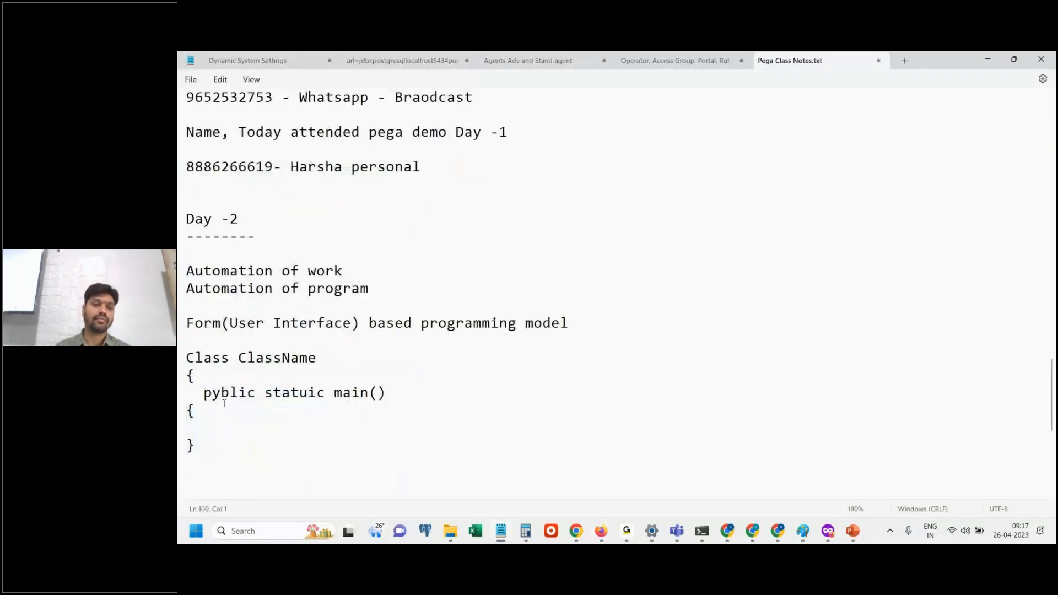
click(180, 361)
click(228, 452)
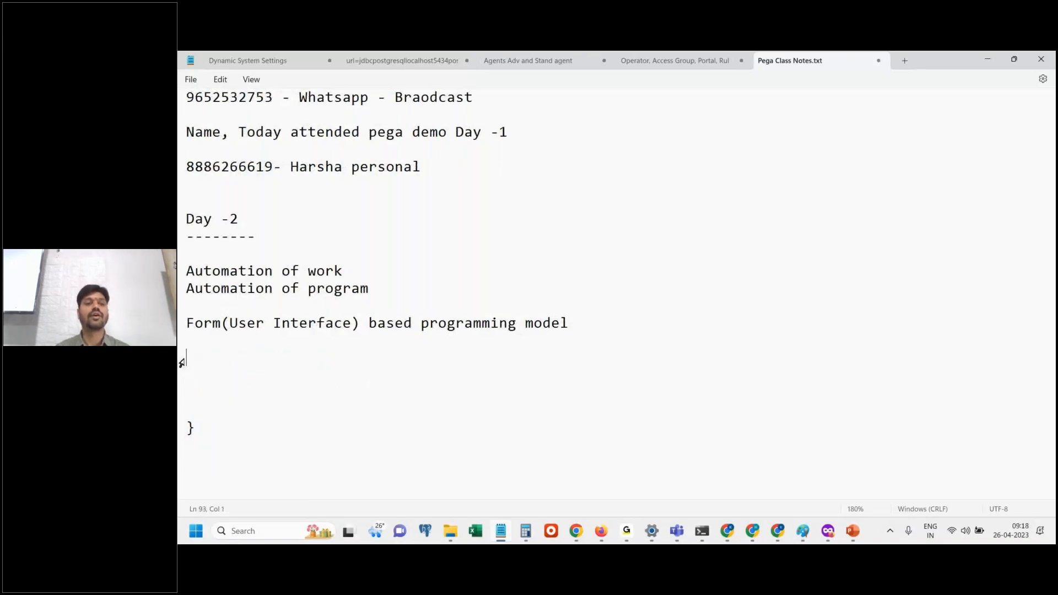
drag(219, 425, 177, 386)
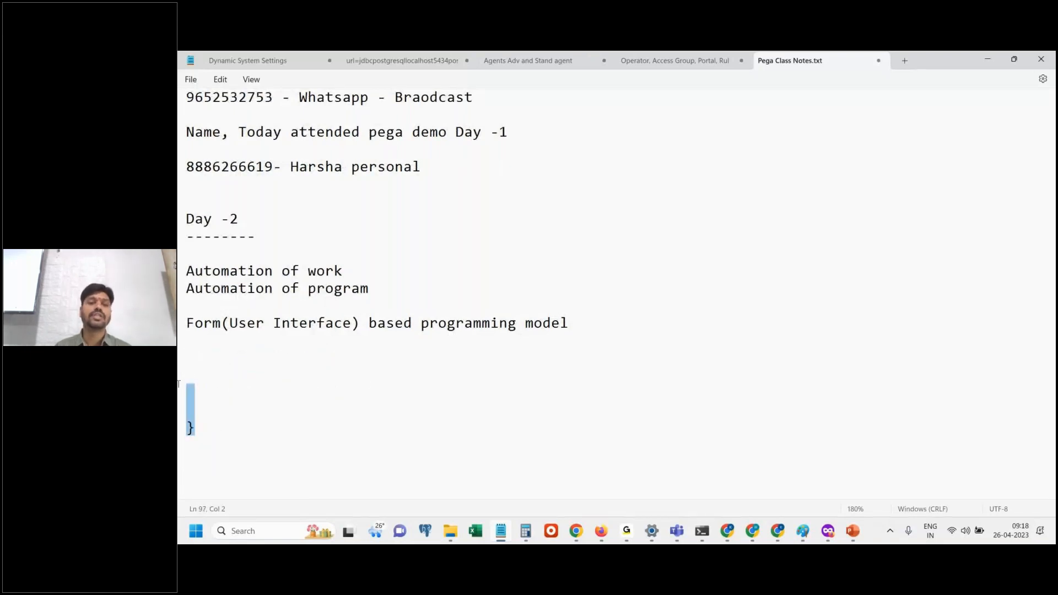
key(BackSpace)
key(BackSpace)
Bring up the PowerPoint slide on automating the program and return to the class notes in Notepad.
click(852, 531)
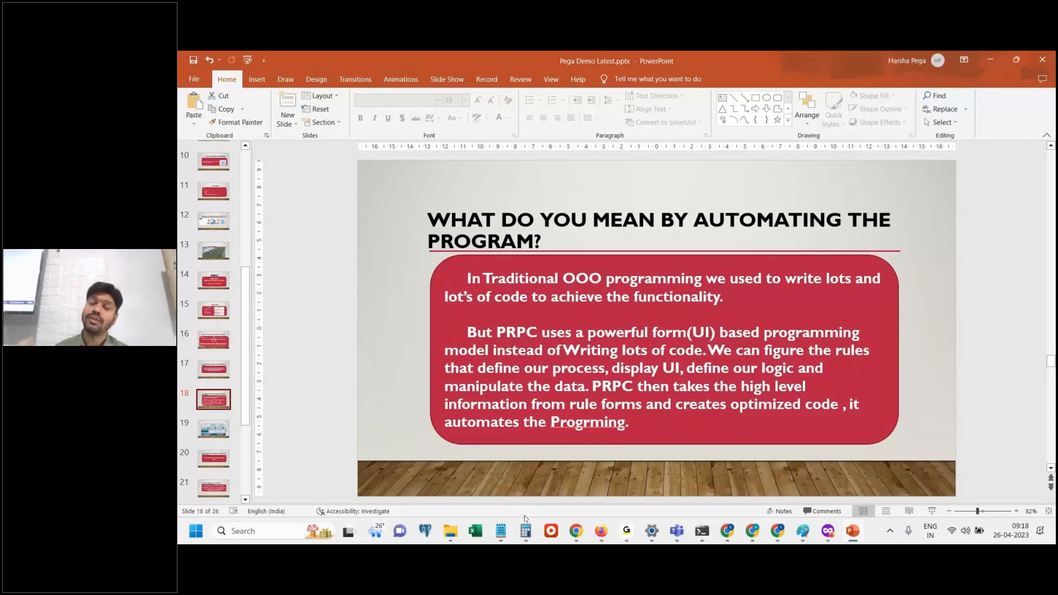
key(alt+Tab)
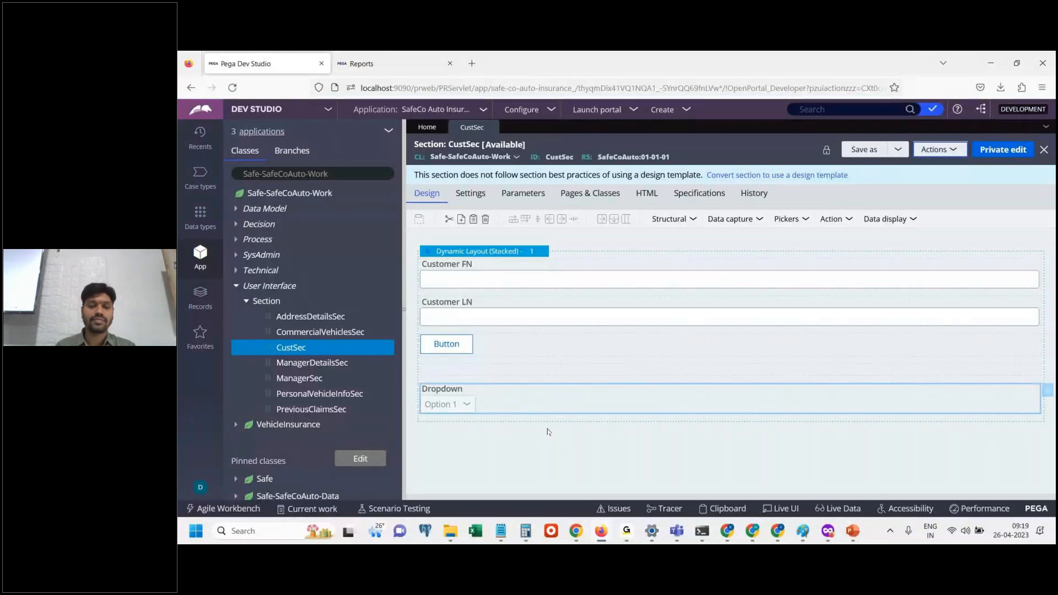
key(alt+Tab)
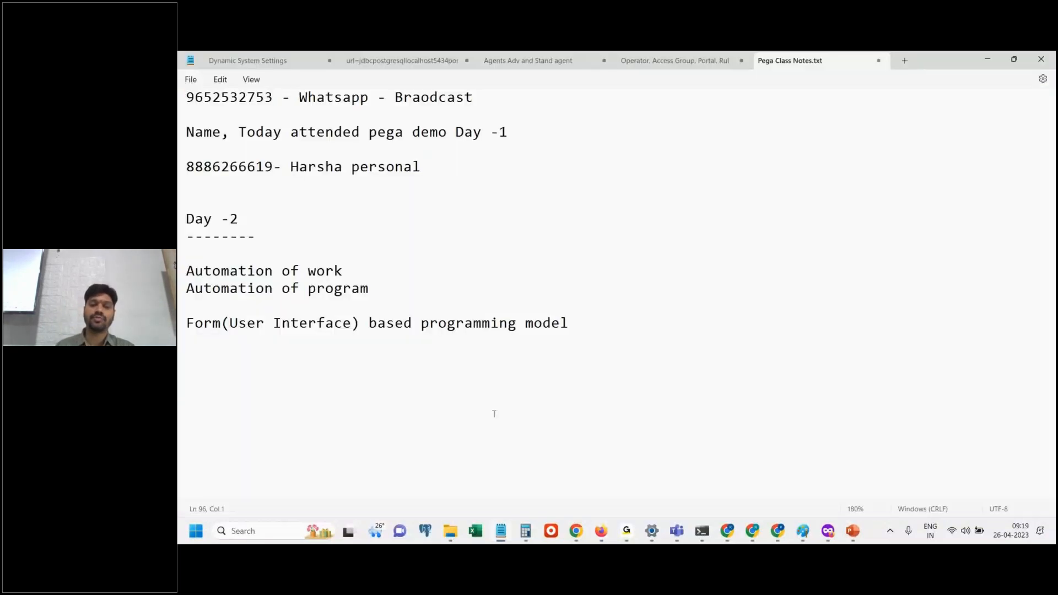
Open Paint and draw a rectangle about 286 × 252 px on the blank canvas.
click(270, 529)
text(paint)
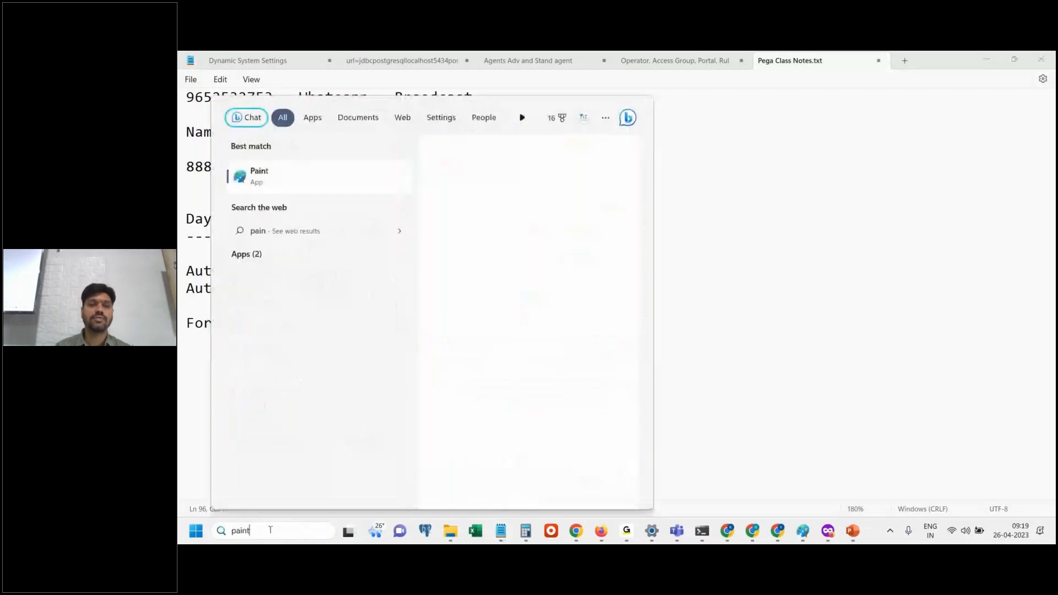
key(Return)
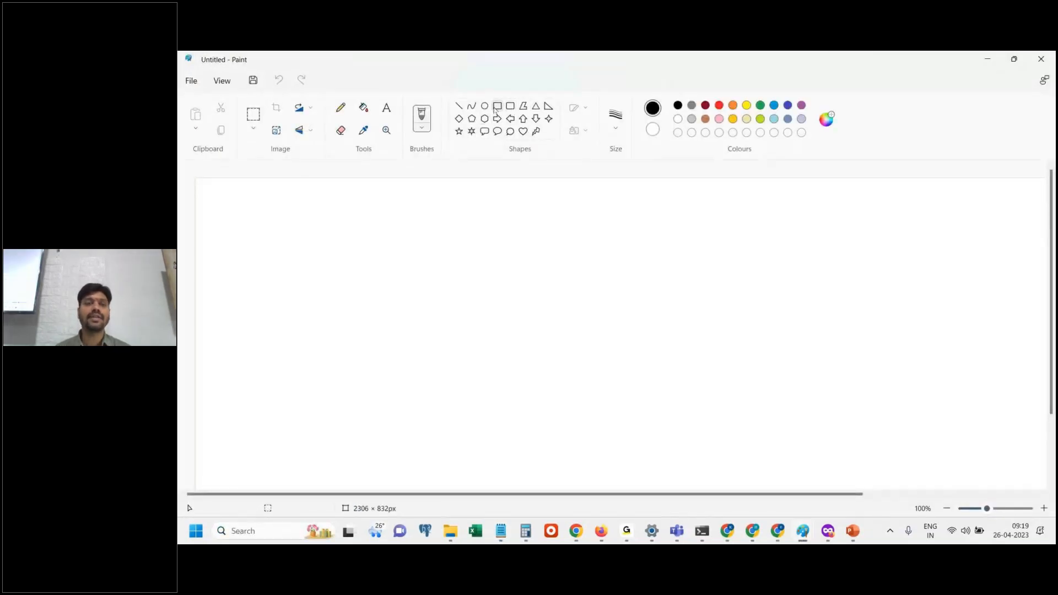
click(497, 107)
drag(313, 253, 444, 368)
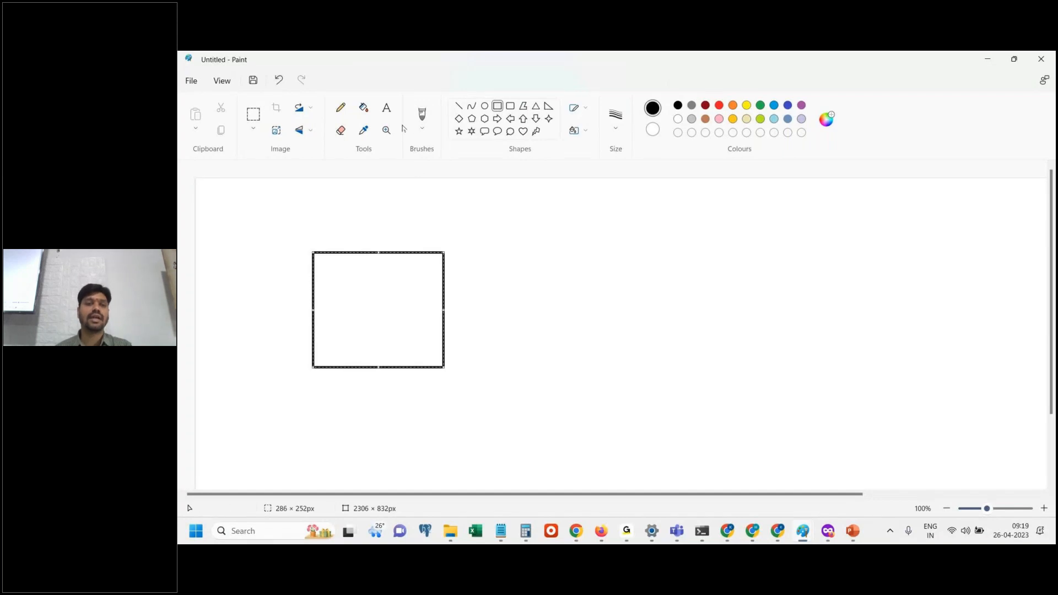
Add the text lines "Amazon app", "On puchace completed" and "at the ena d" inside the rectangle, separated by blank lines.
click(389, 110)
click(333, 296)
text(Ama)
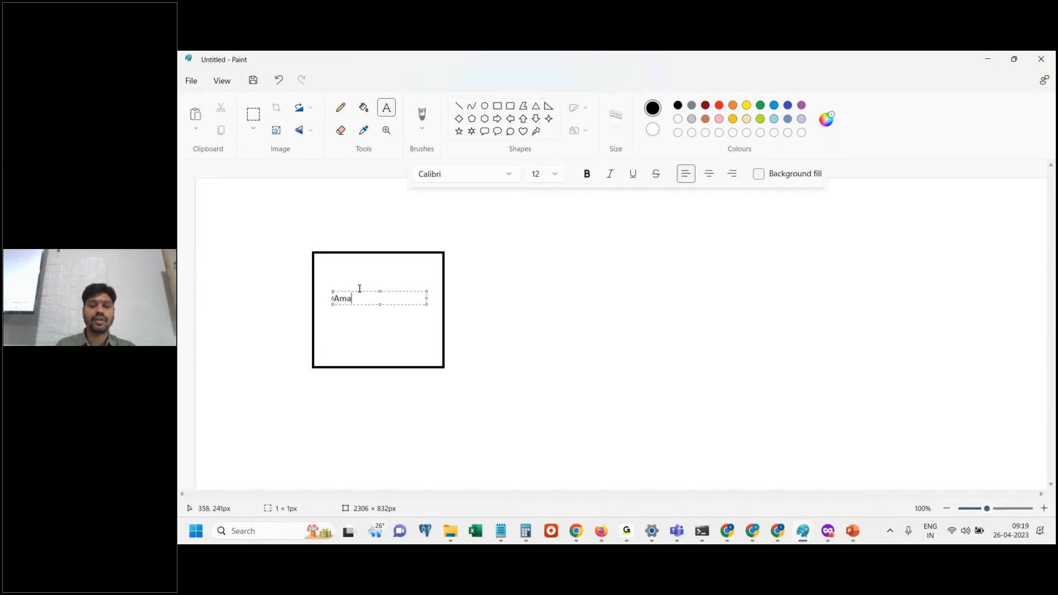
text(zon app)
key(Return)
key(Return)
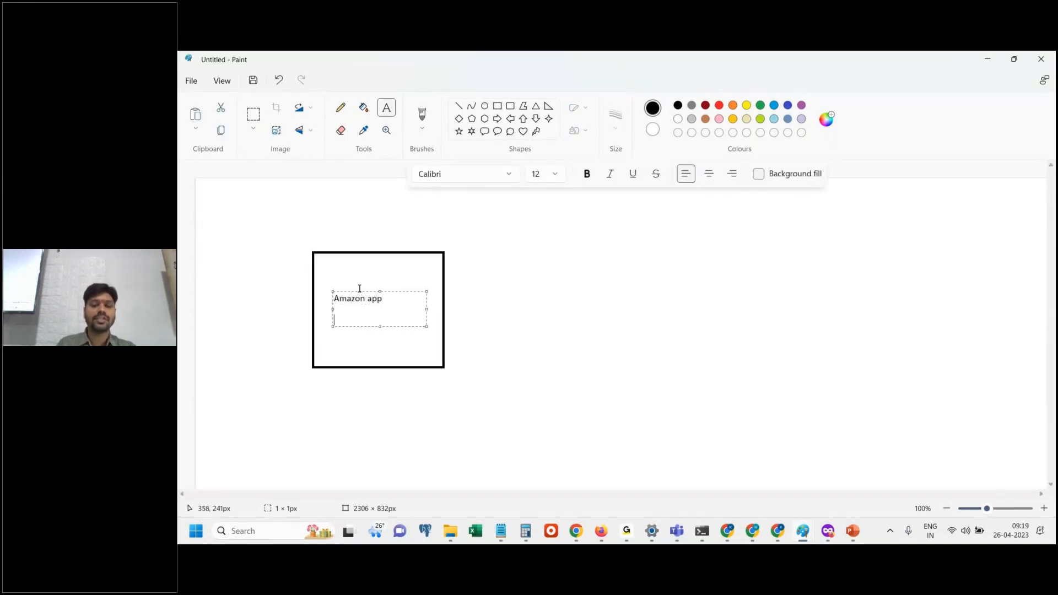
text(On puchace )
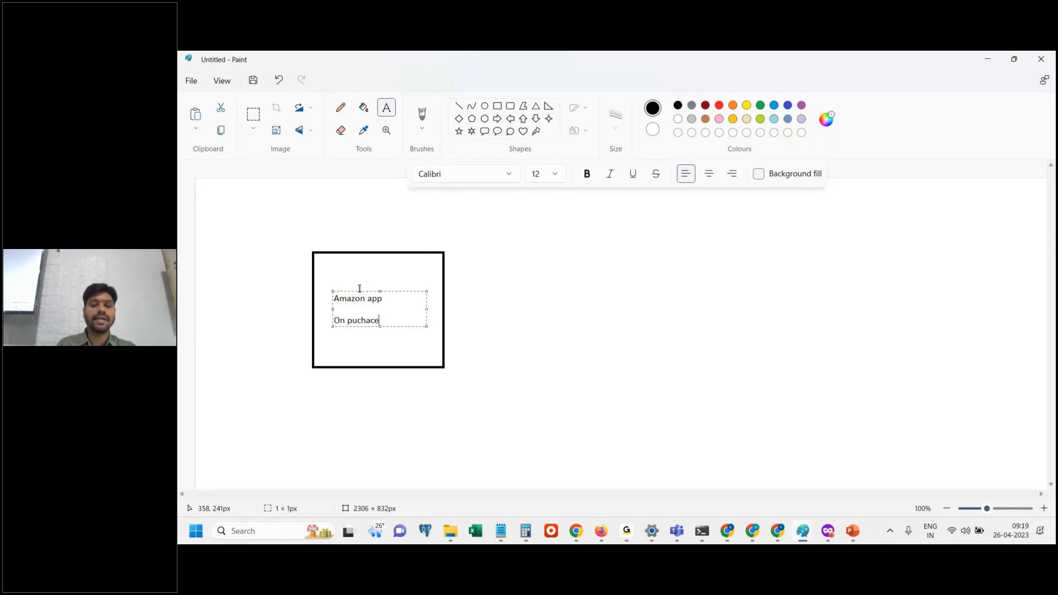
text(complet)
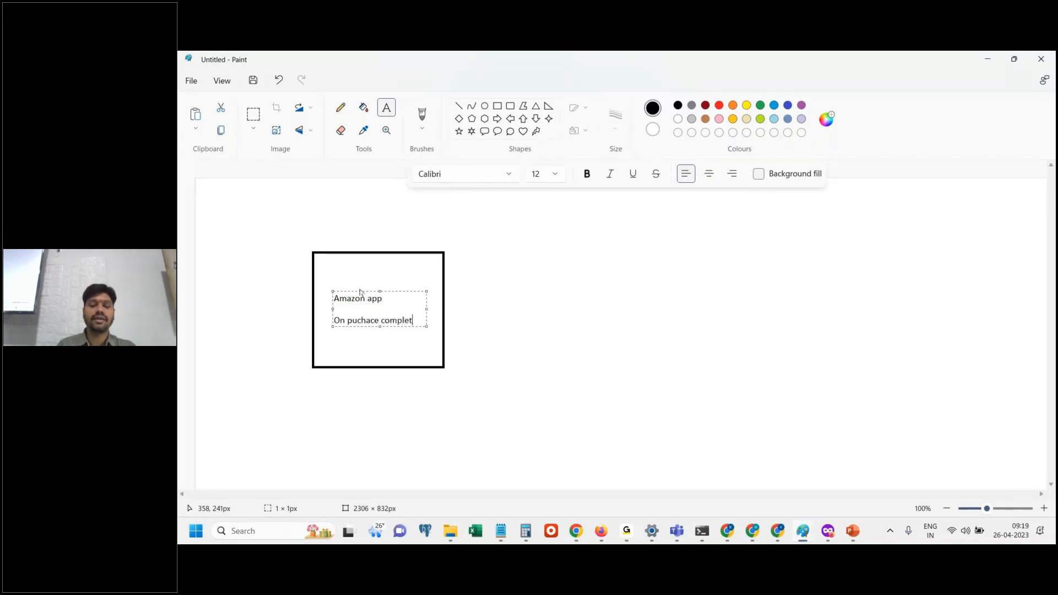
text(ed)
key(Return)
key(Return)
text(at the en)
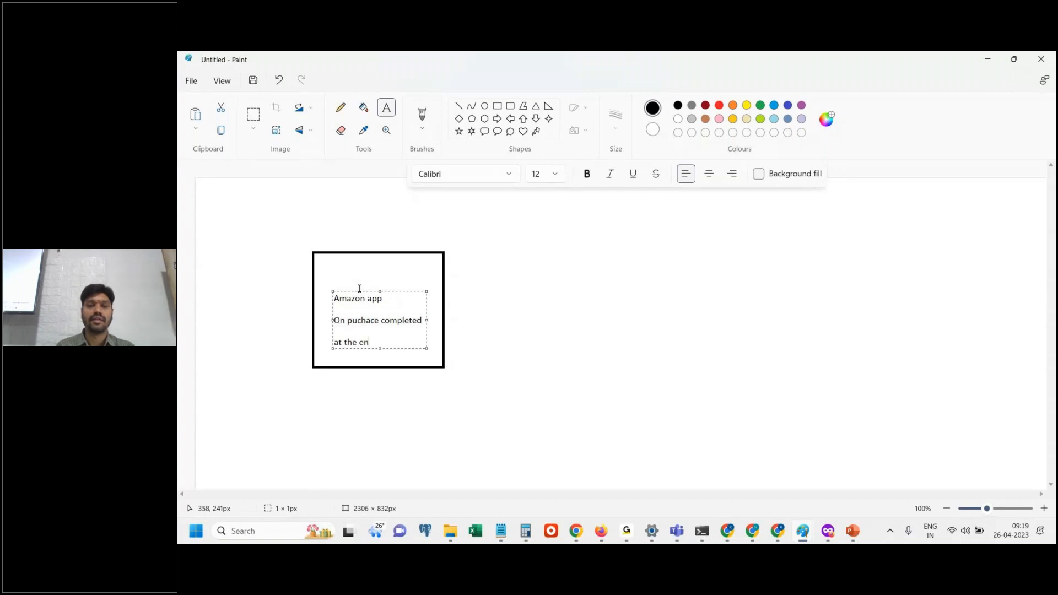
text(a d)
click(626, 421)
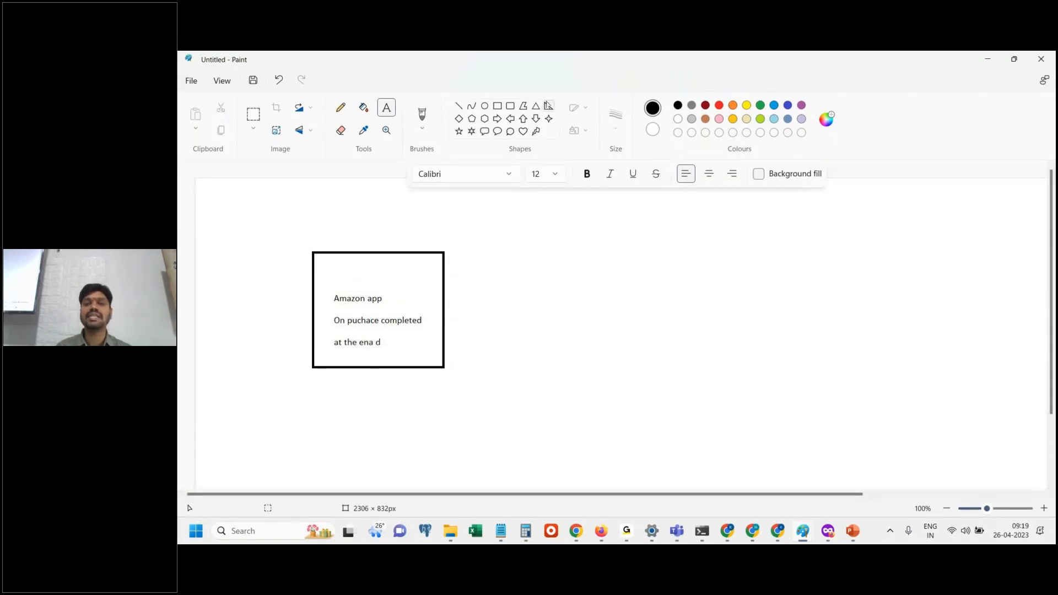
Draw a rounded rectangle about 260 × 261 px beside the Amazon app box and label it "Email Server" above.
click(511, 105)
drag(579, 245, 698, 364)
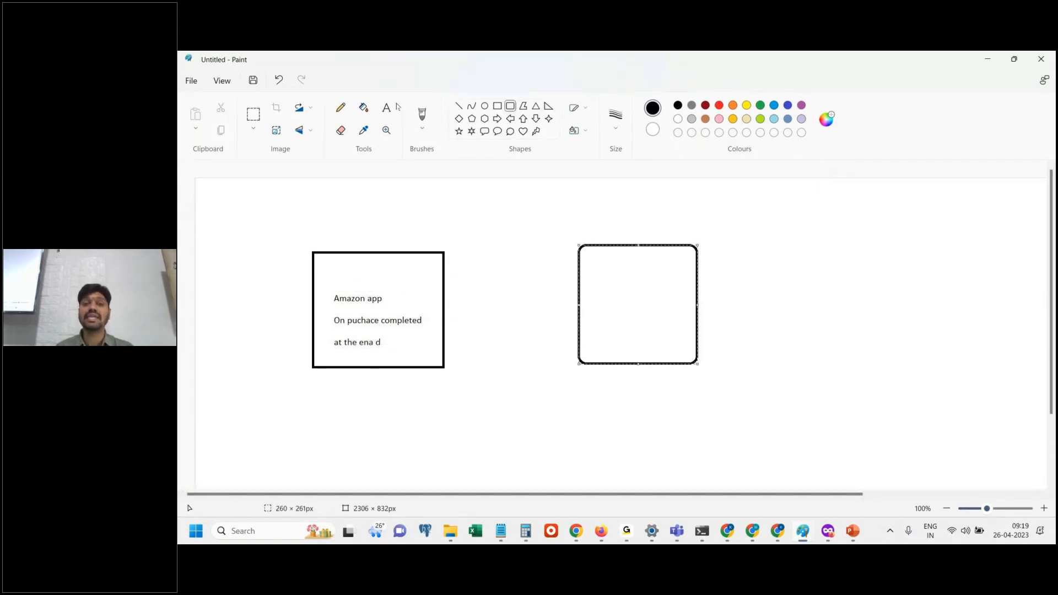
click(388, 107)
click(598, 215)
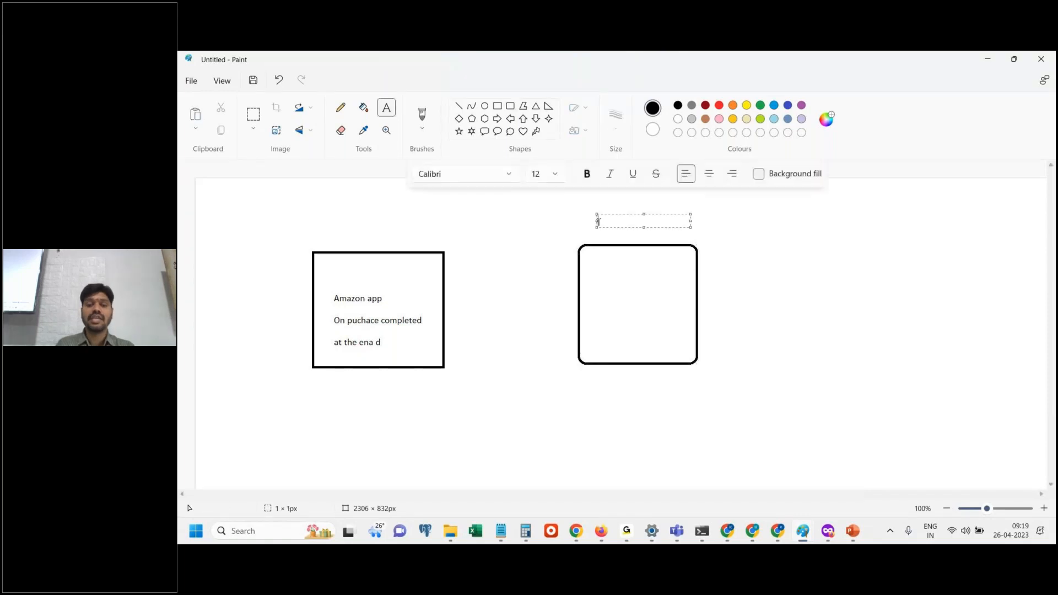
text(Email Server)
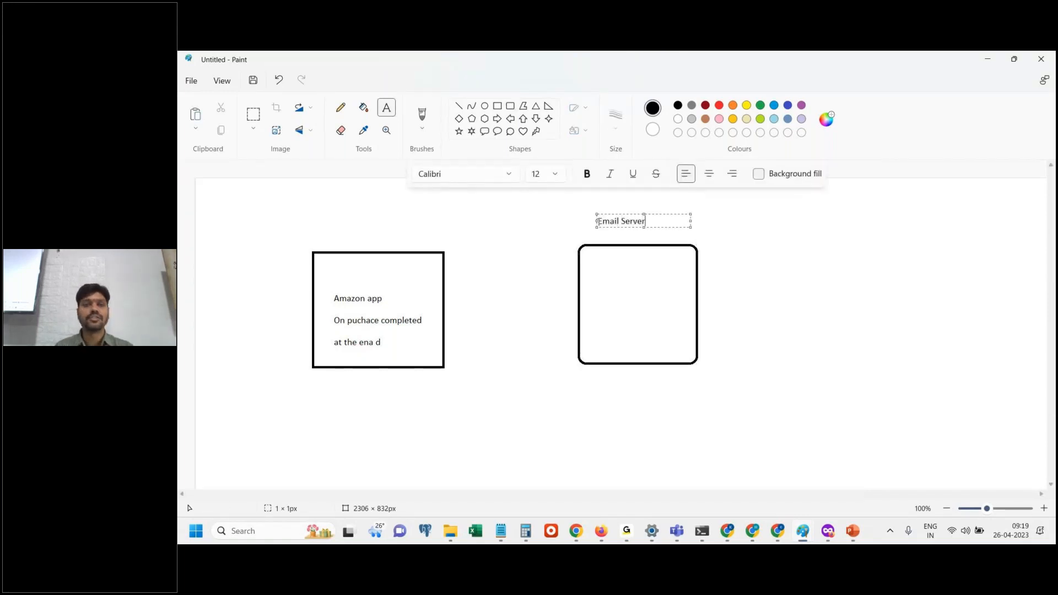
Draw a right arrow about 289 × 71 px from the Amazon app box to the Email Server box, labelled "Co-ordinate with" above.
click(619, 394)
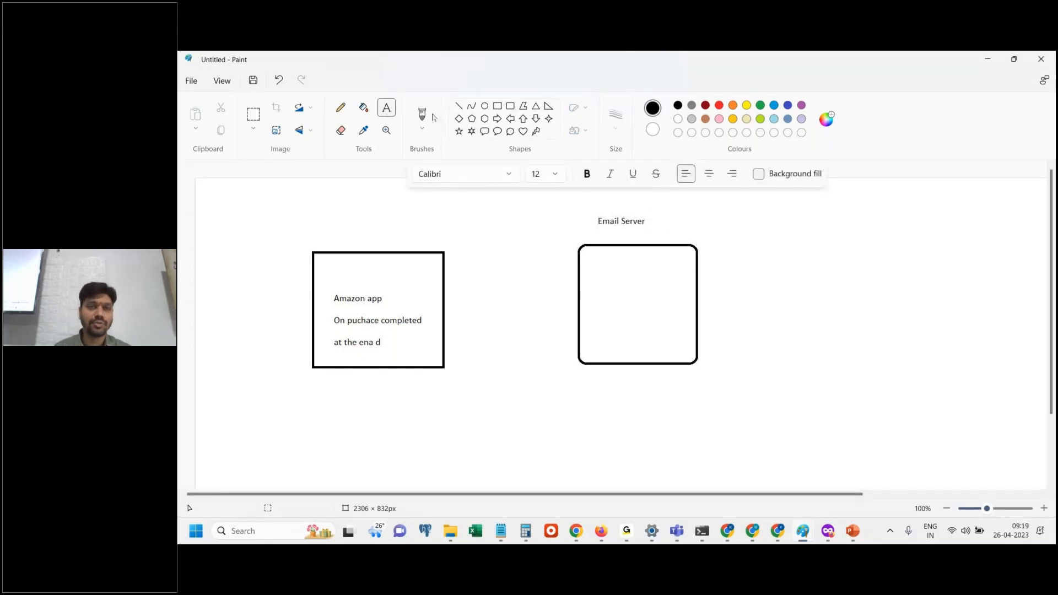
click(498, 118)
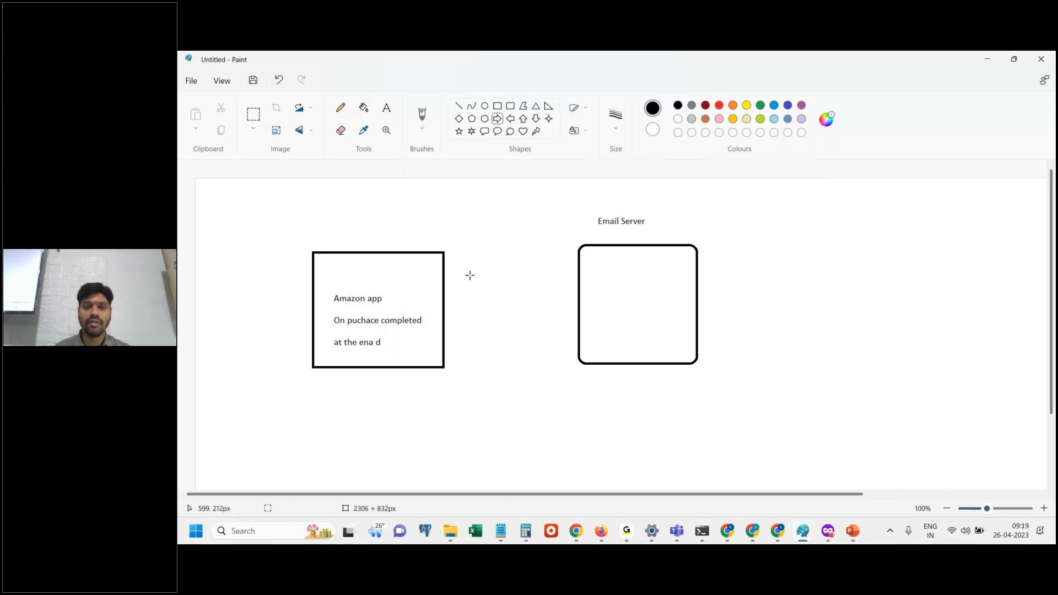
drag(445, 289, 578, 323)
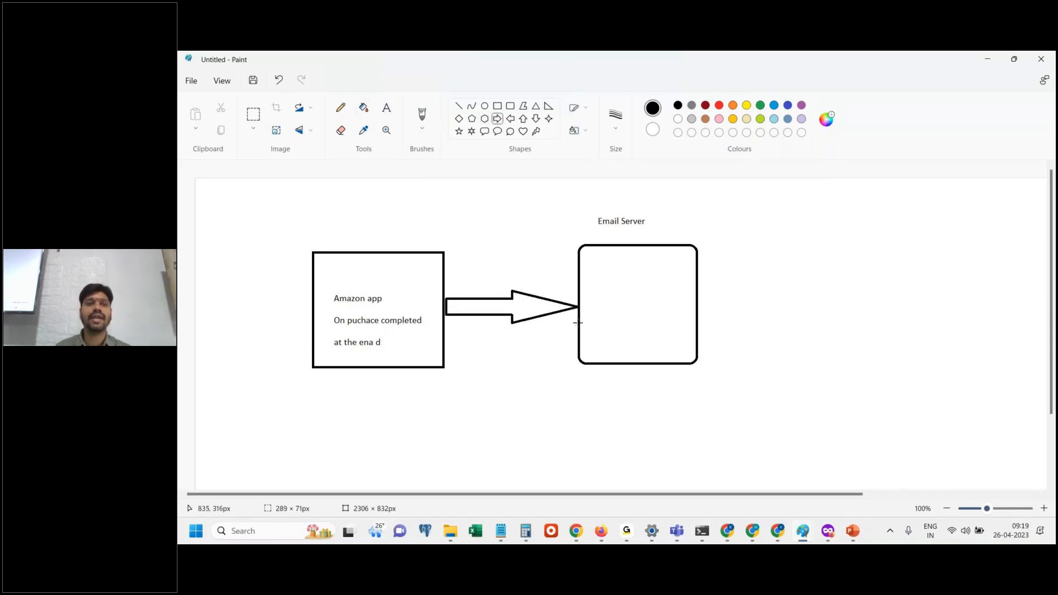
click(386, 108)
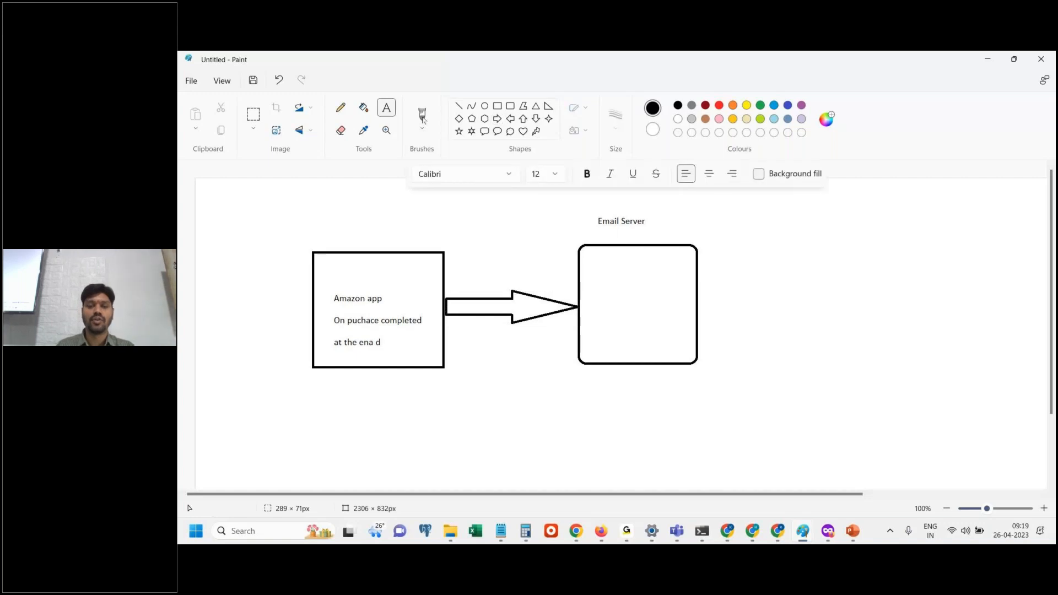
click(468, 275)
text(Co)
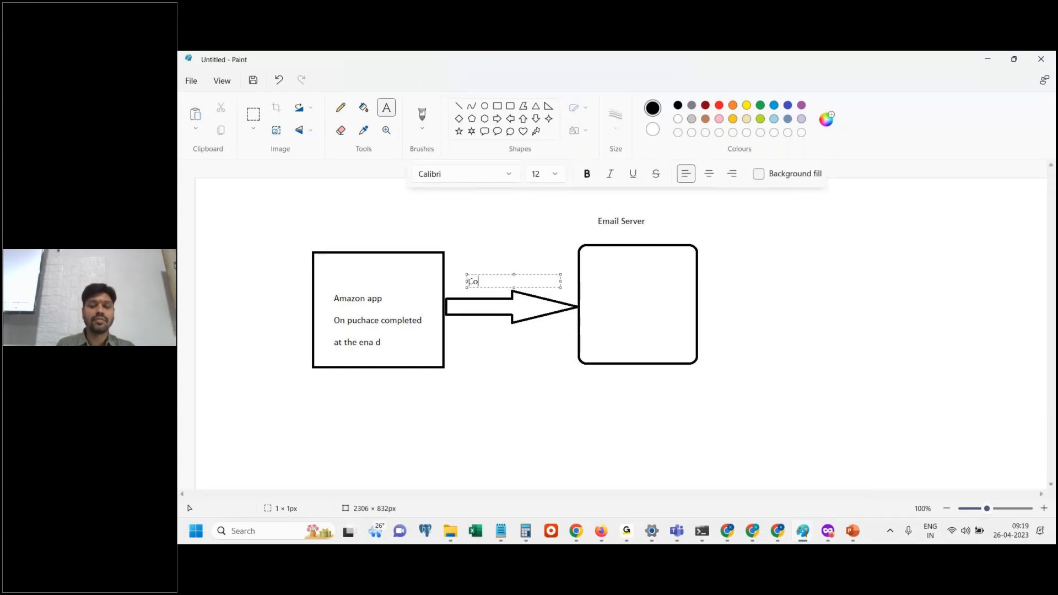
text(-ordinate with)
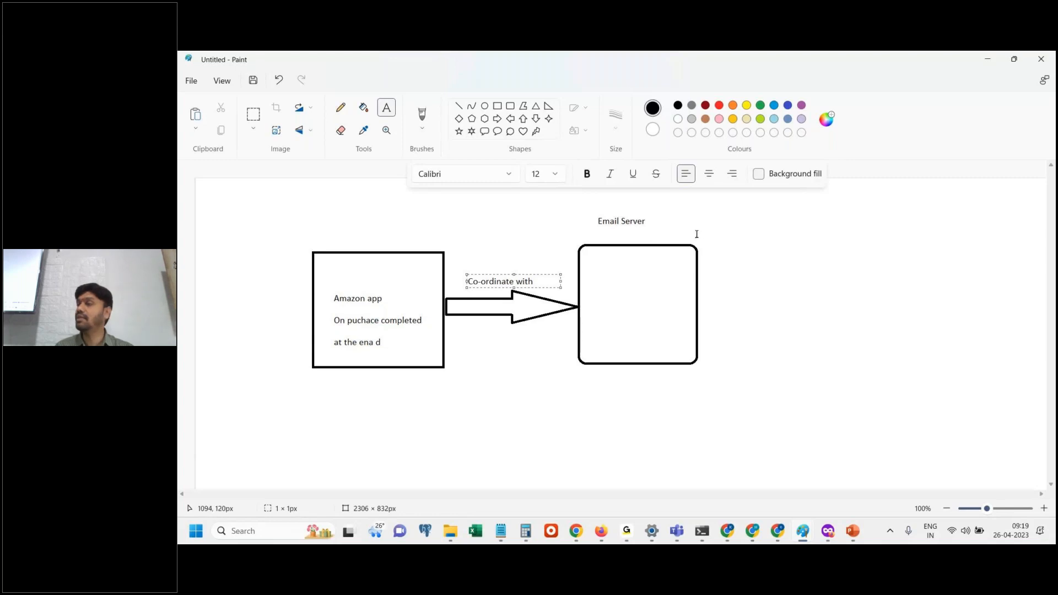
click(657, 288)
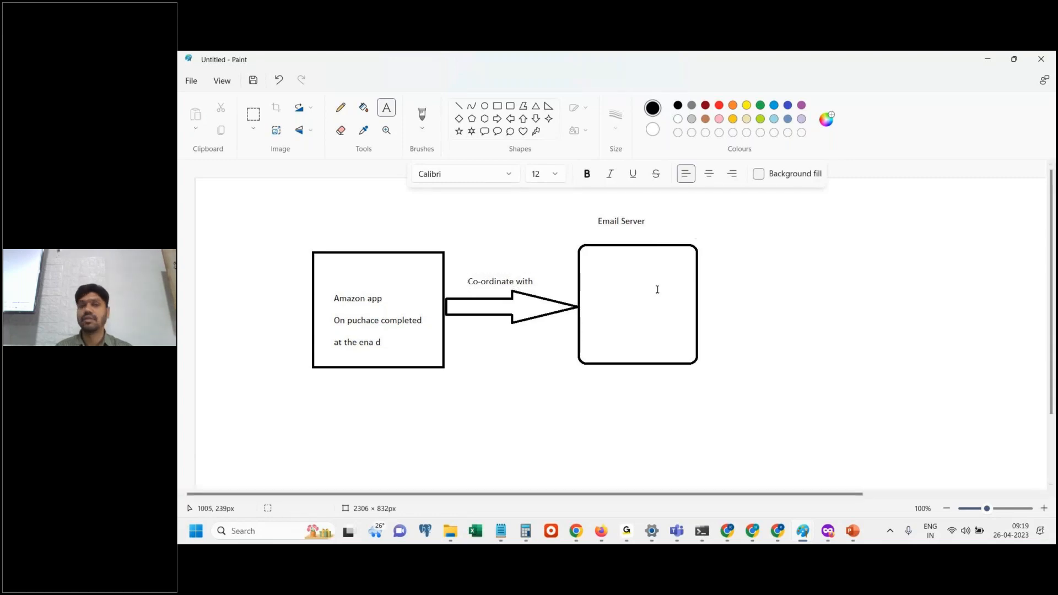
Add the text "Supply" below the arrow, followed after a blank line by "From email", "To email", "Subject" and "Bixy" on separate lines.
click(457, 338)
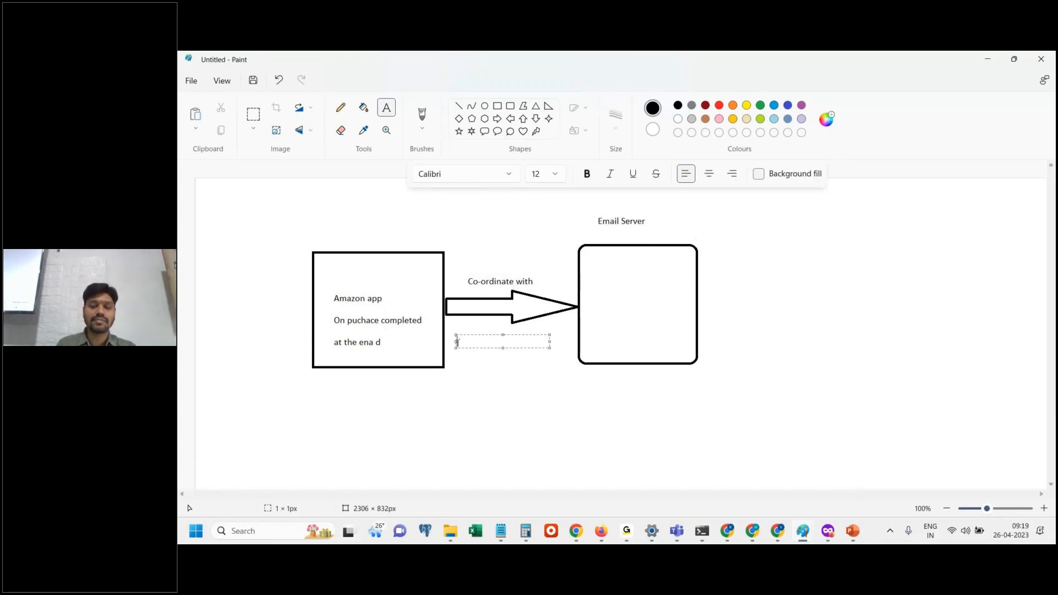
text(Supply)
key(Return)
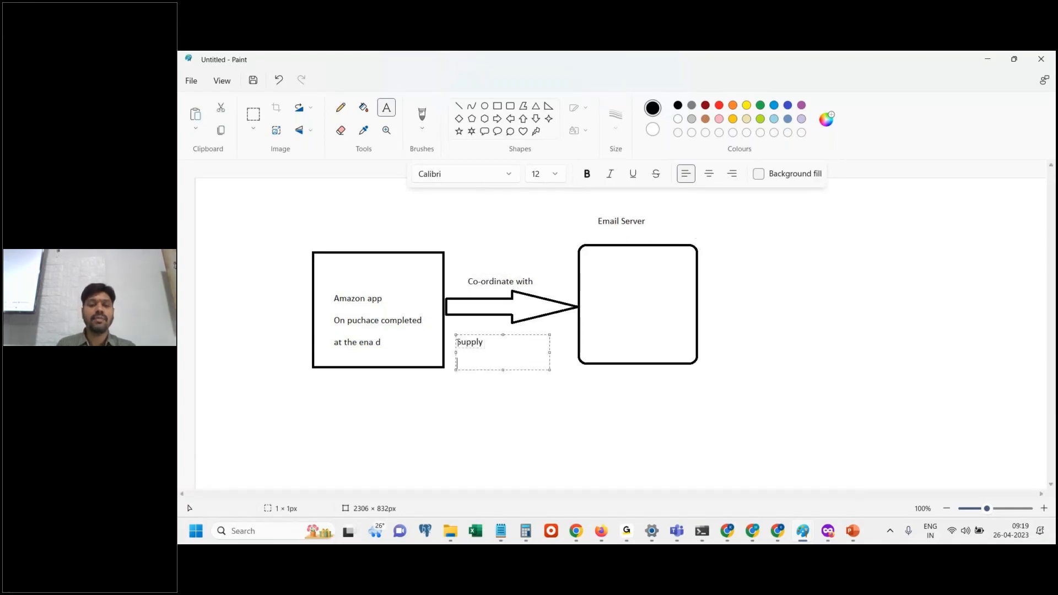
text(From email)
key(Return)
text(To email)
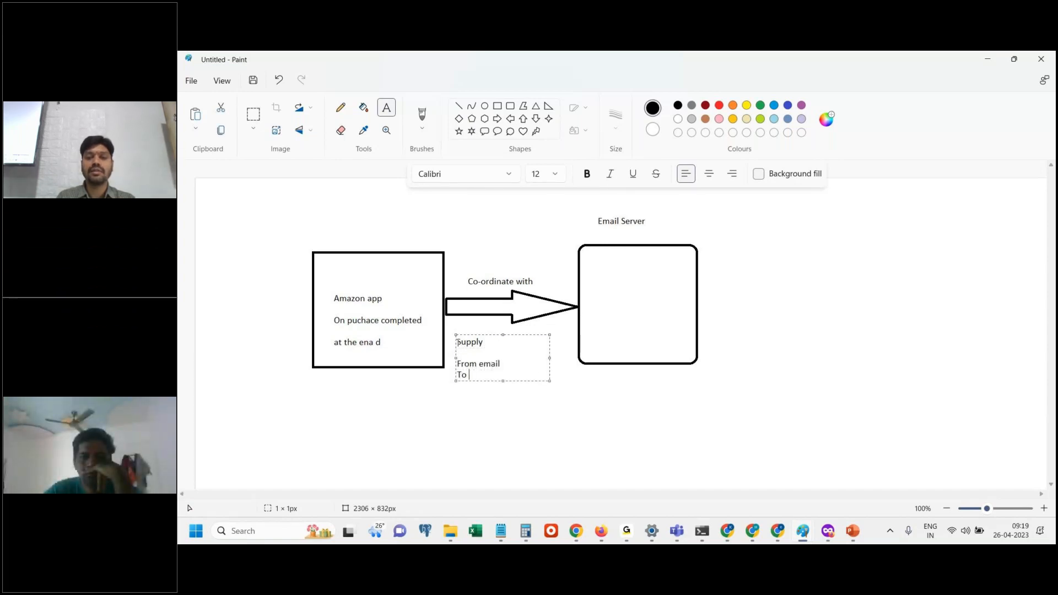
key(Return)
text(S)
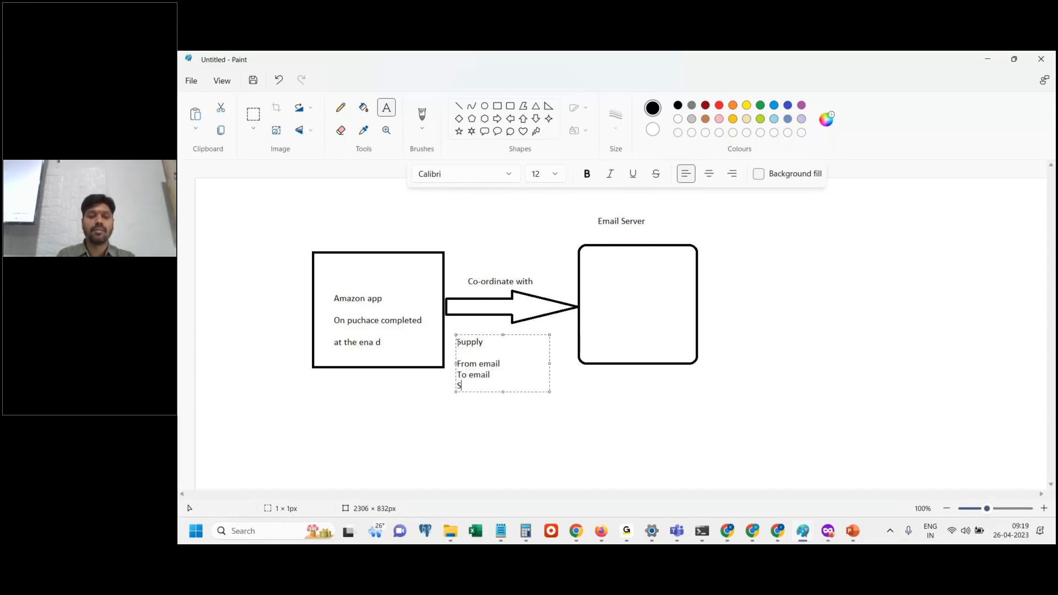
text(ubject)
key(Return)
text(Bixy)
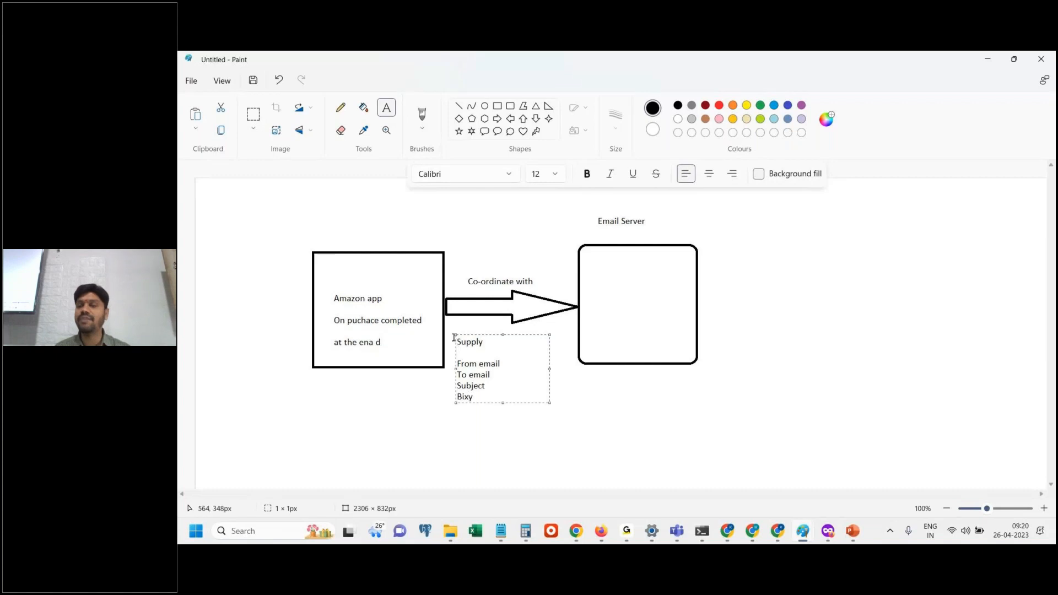
Add the text lines "Email will get" and "composed and sen" inside the Email Server box, separated by a blank line.
click(623, 284)
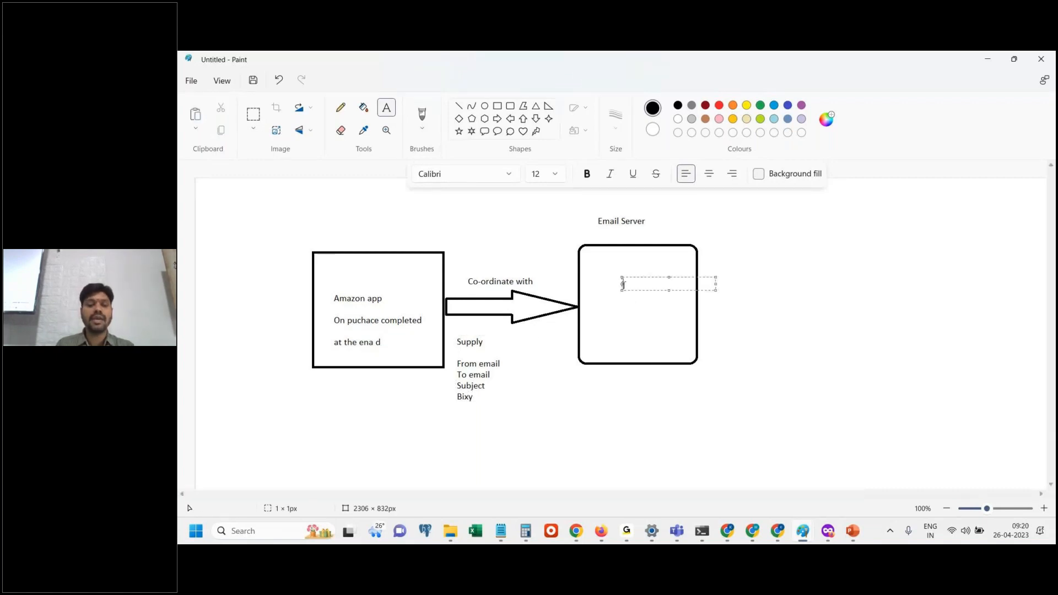
text(Email will)
key(BackSpace)
key(BackSpace)
key(BackSpace)
key(BackSpace)
key(BackSpace)
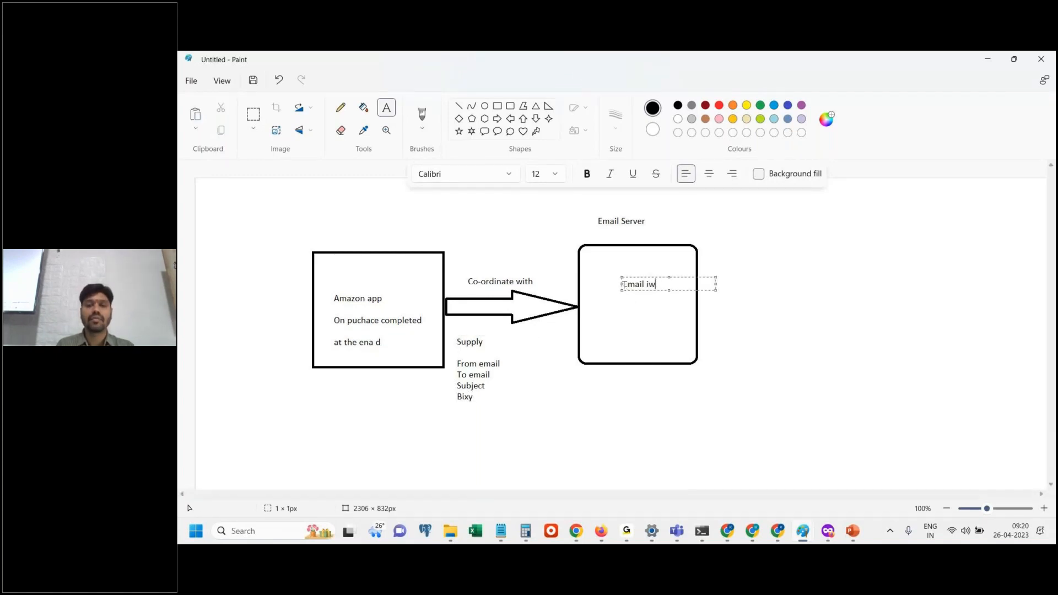
text(wil)
key(BackSpace)
key(BackSpace)
key(BackSpace)
text(will get)
key(Return)
key(Return)
text(composed and se)
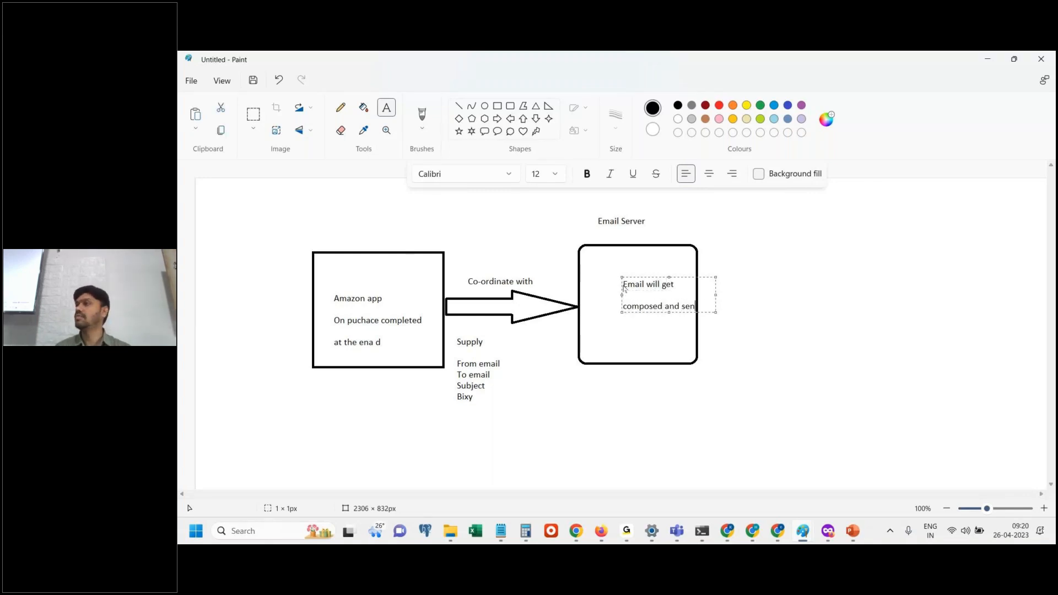
text(n)
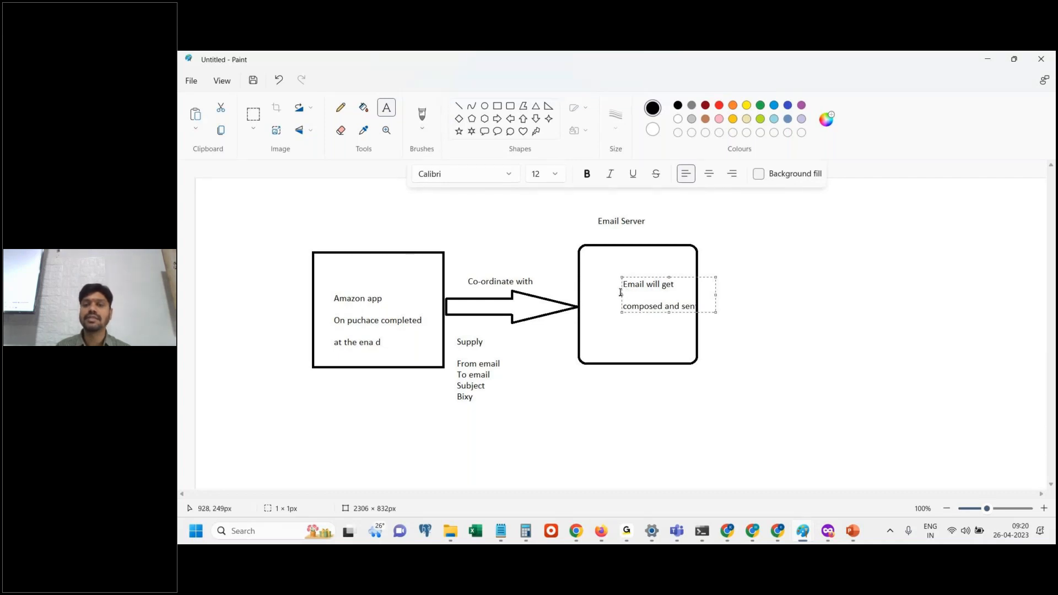
click(784, 341)
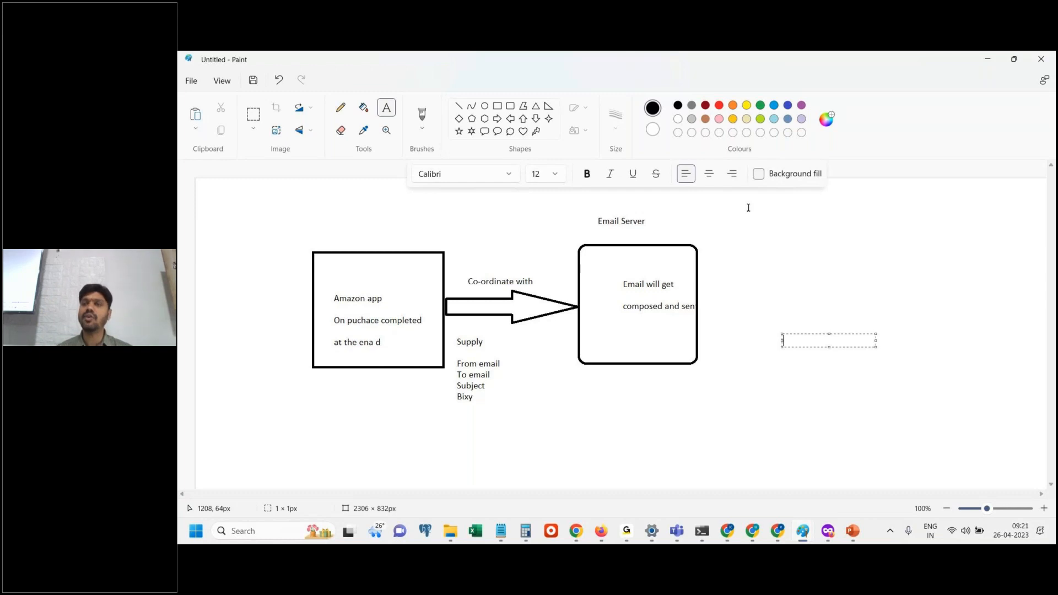
Switch to Pega Dev Studio in Firefox, search for SendEmailNotification and open the matching activity.
key(alt+Tab)
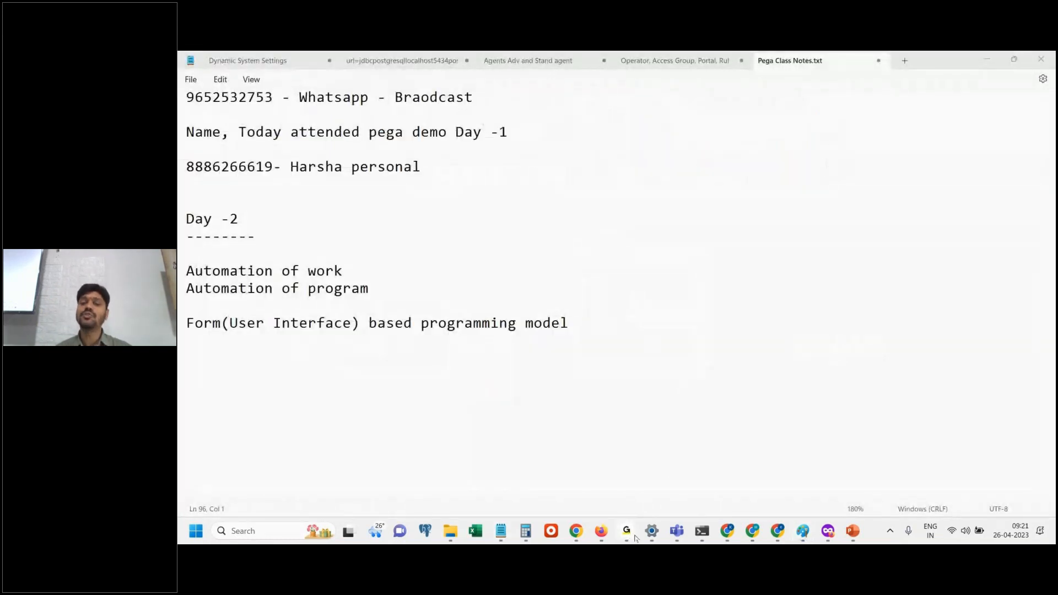
mouse_move(632, 534)
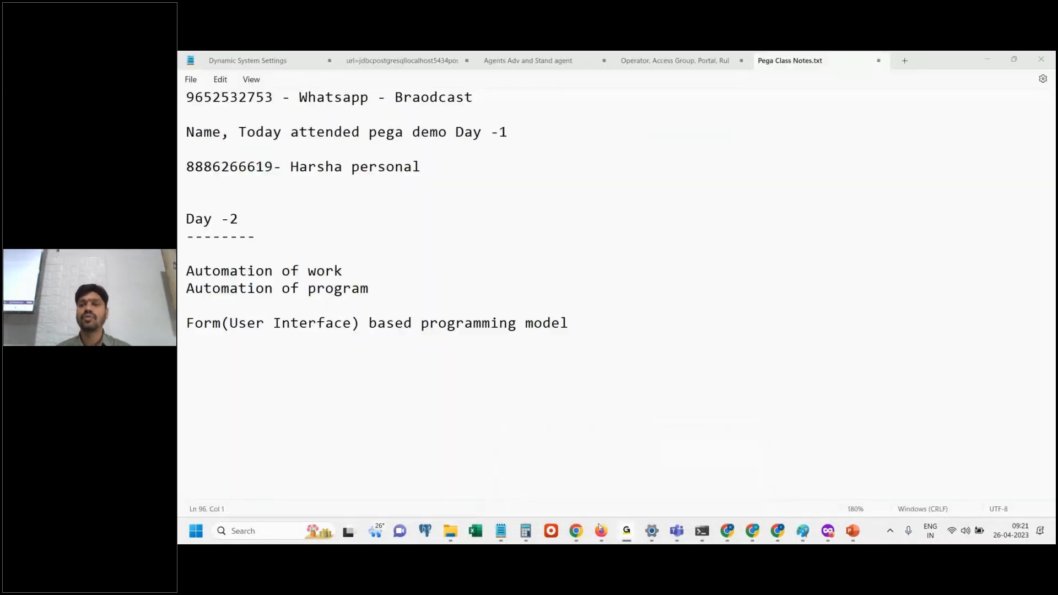
click(600, 529)
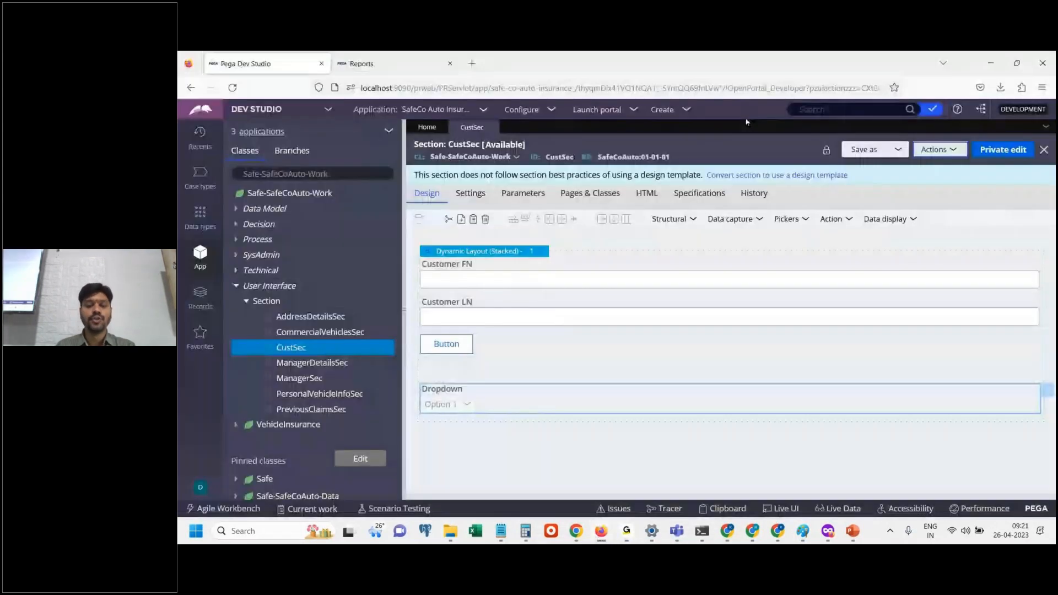
click(827, 109)
text(Send)
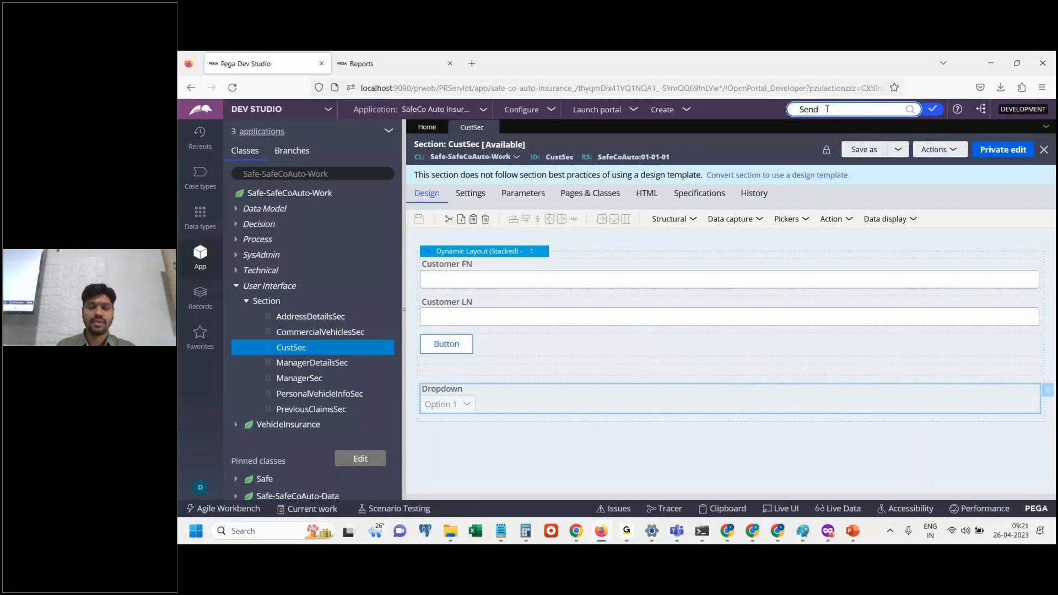
text(Ema)
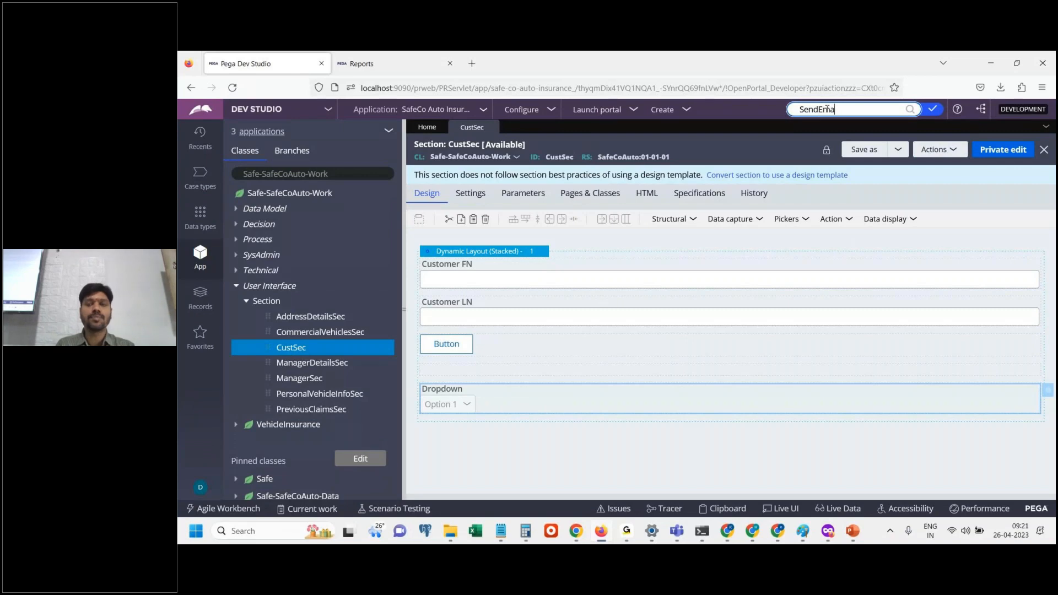
text(i;Notif)
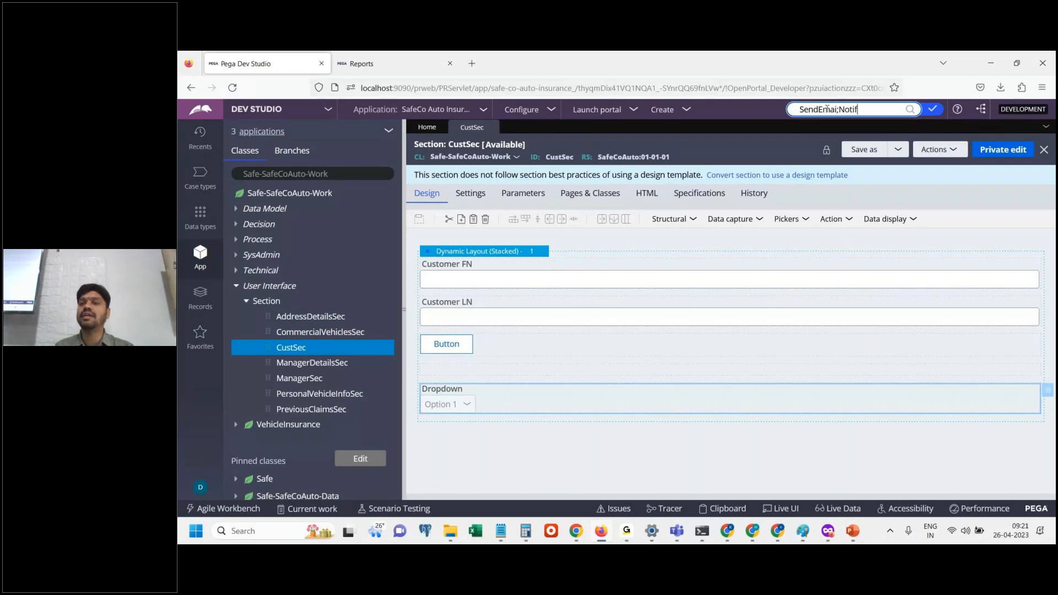
text(ication)
click(839, 108)
key(BackSpace)
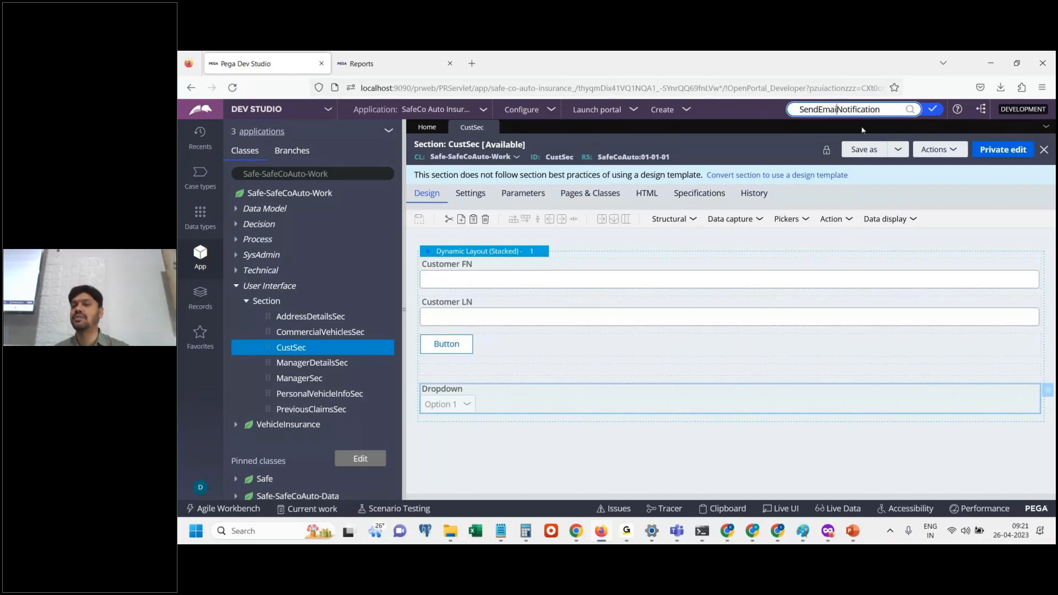
key(Return)
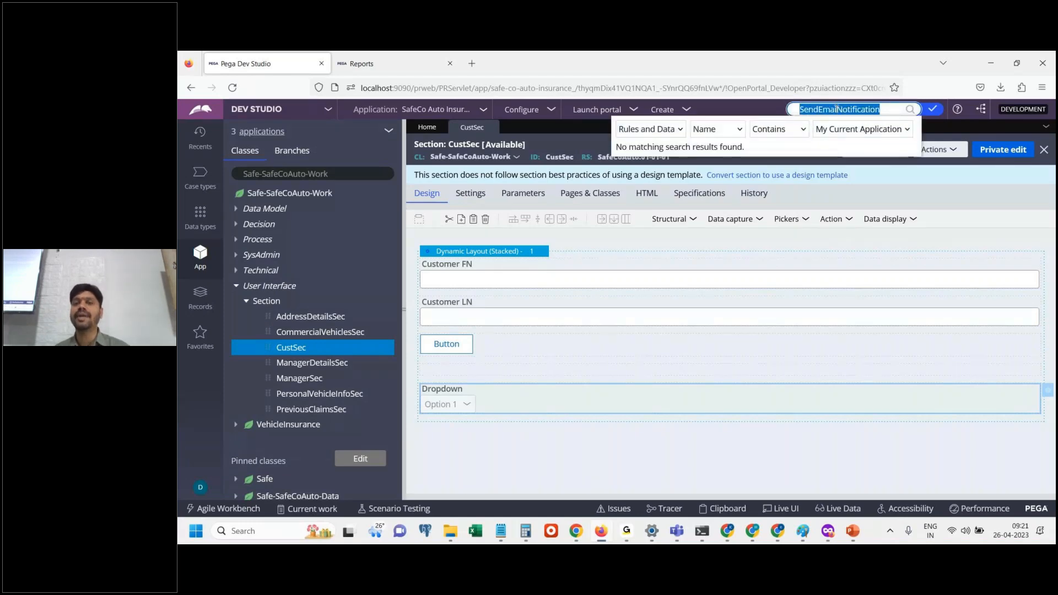
click(837, 109)
text(l)
key(Return)
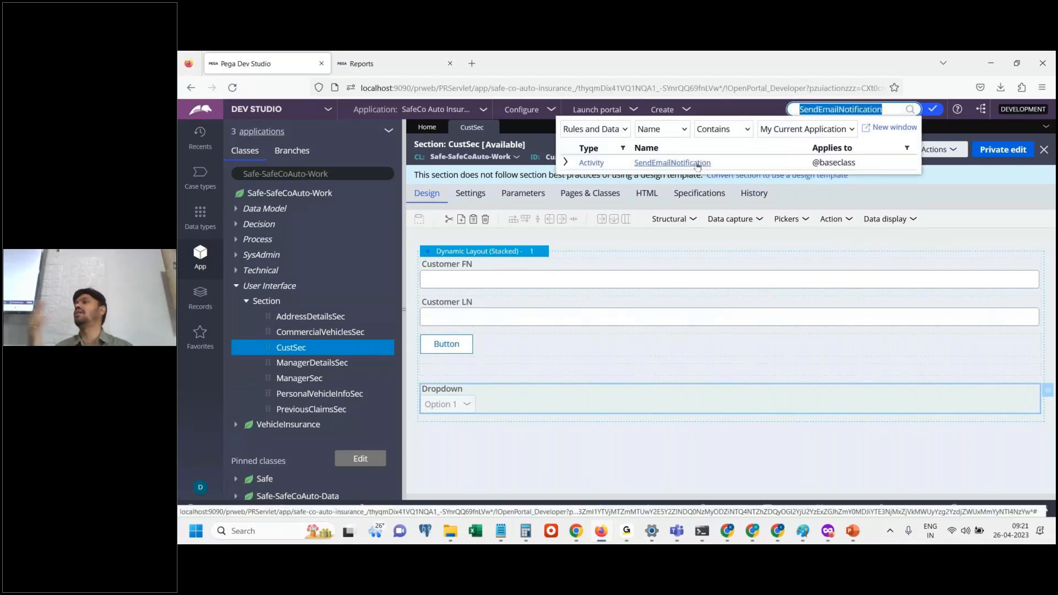
click(698, 163)
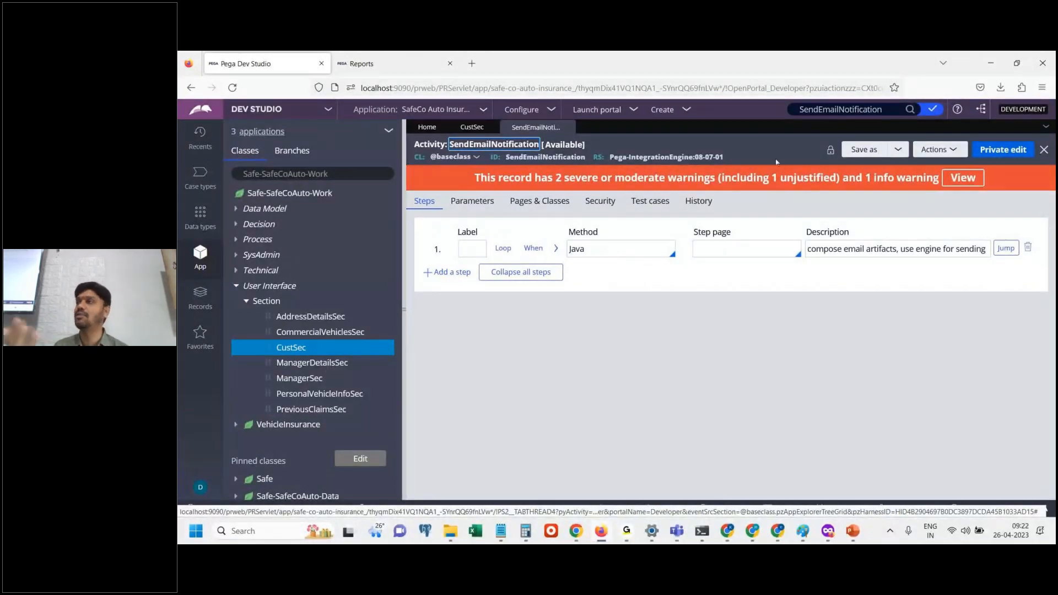
double_click(841, 110)
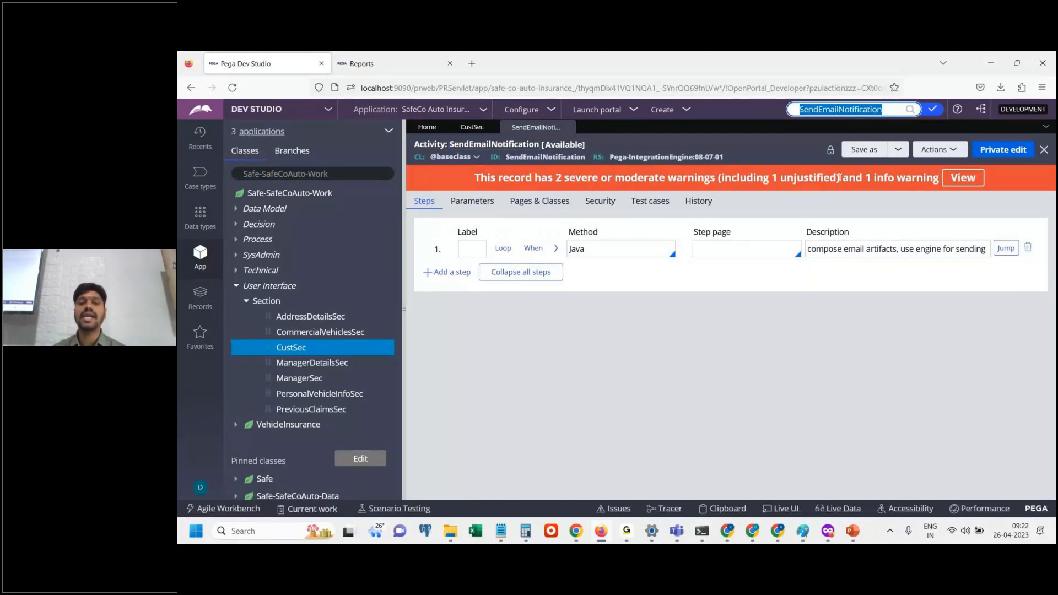
Check the participants' replies in the GoTo meeting chat and return to the activity in Dev Studio.
click(629, 532)
click(646, 483)
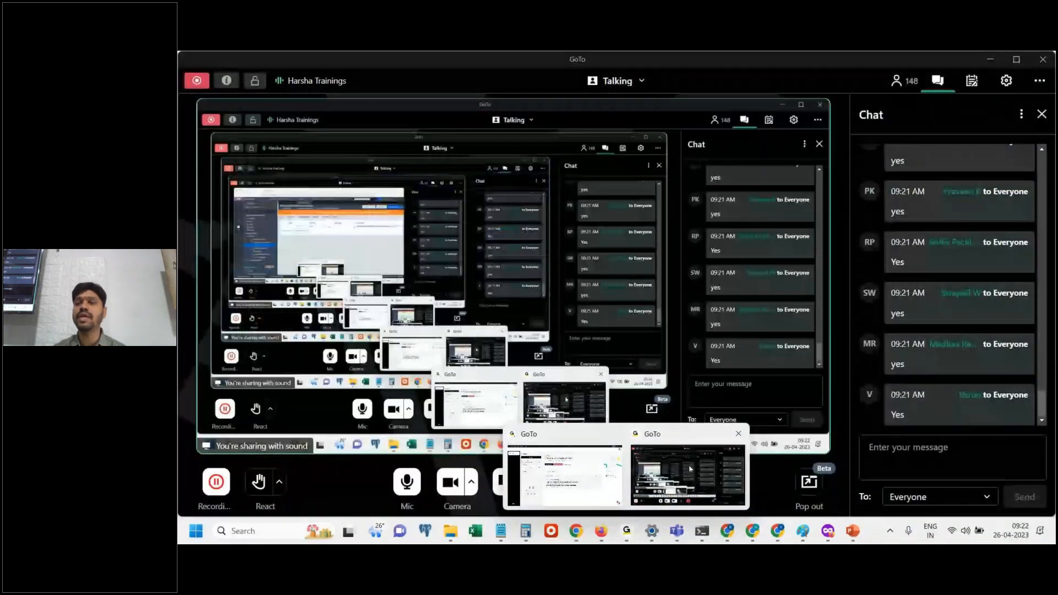
click(690, 469)
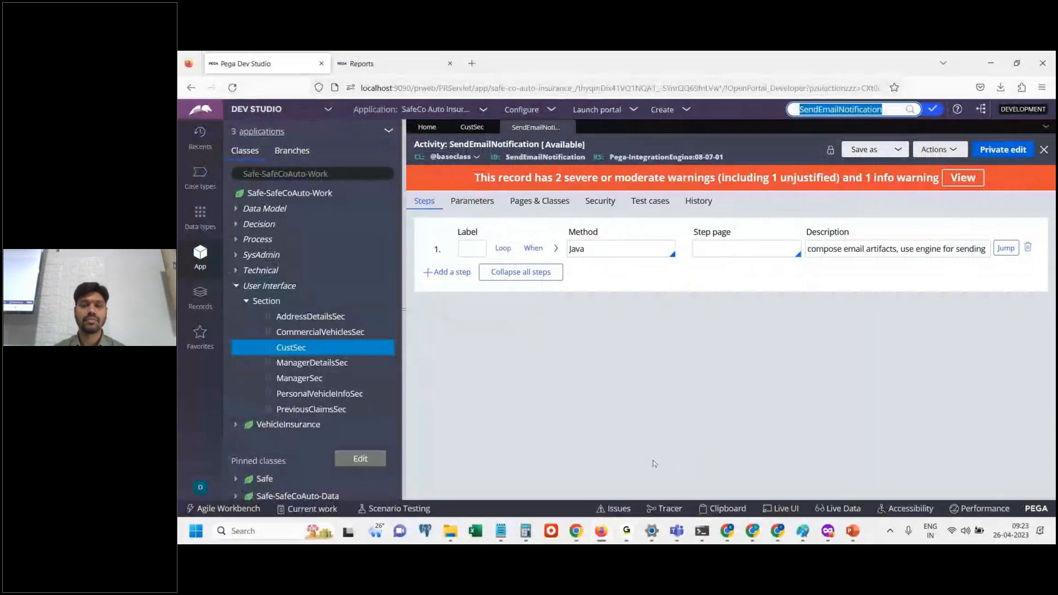
mouse_move(626, 531)
click(594, 490)
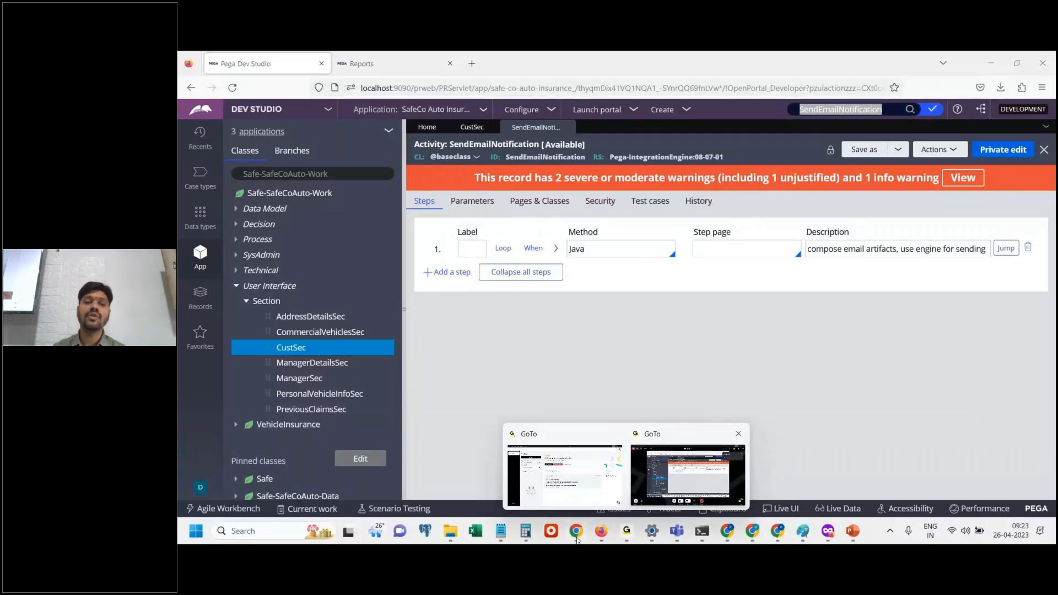
Switch to the PowerPoint presentation and show slide 19 with the PegaRULES Process Commander Architecture diagram.
click(852, 531)
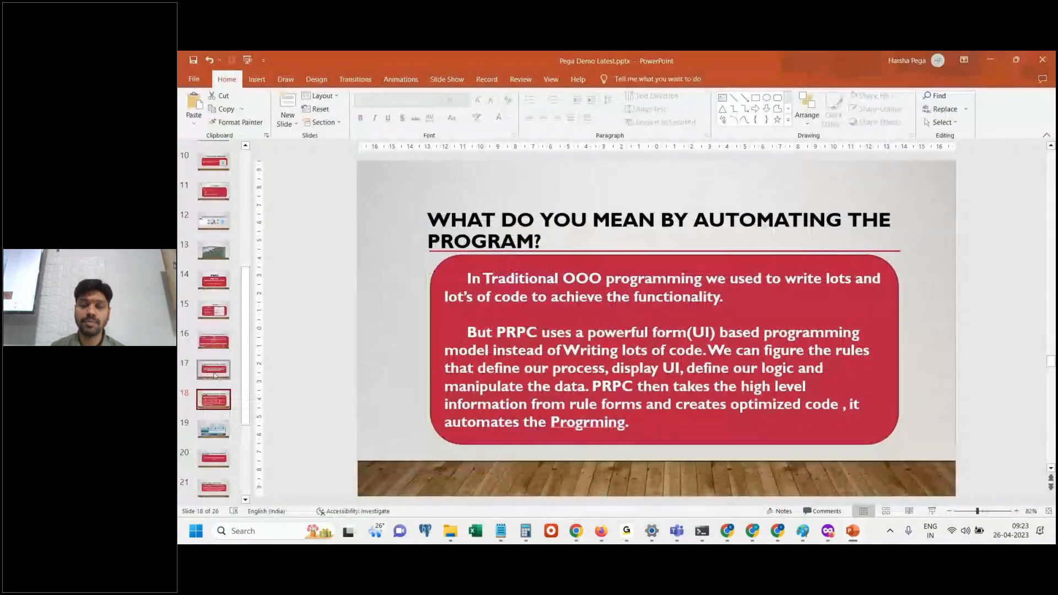
click(214, 429)
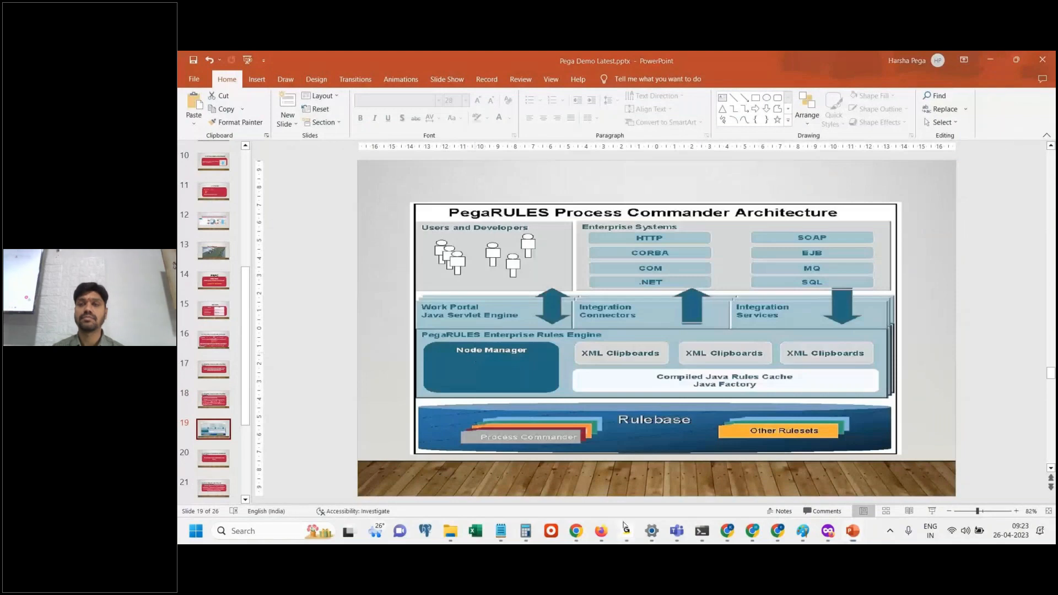
mouse_move(627, 531)
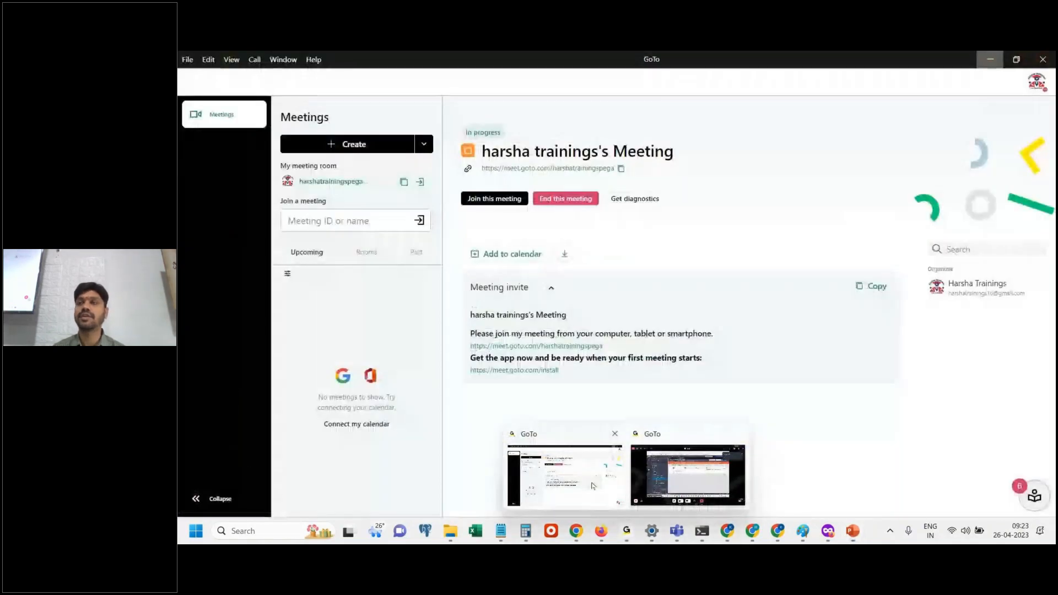